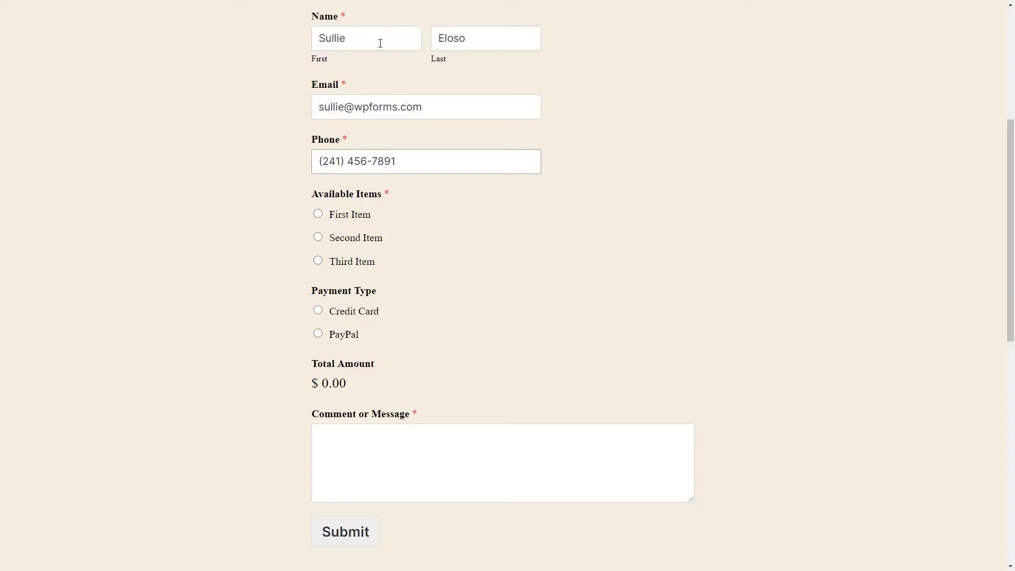
# Order the First Item ($10.00), choose Credit Card payment, and begin entering the test card number
pyautogui.click(318, 214)
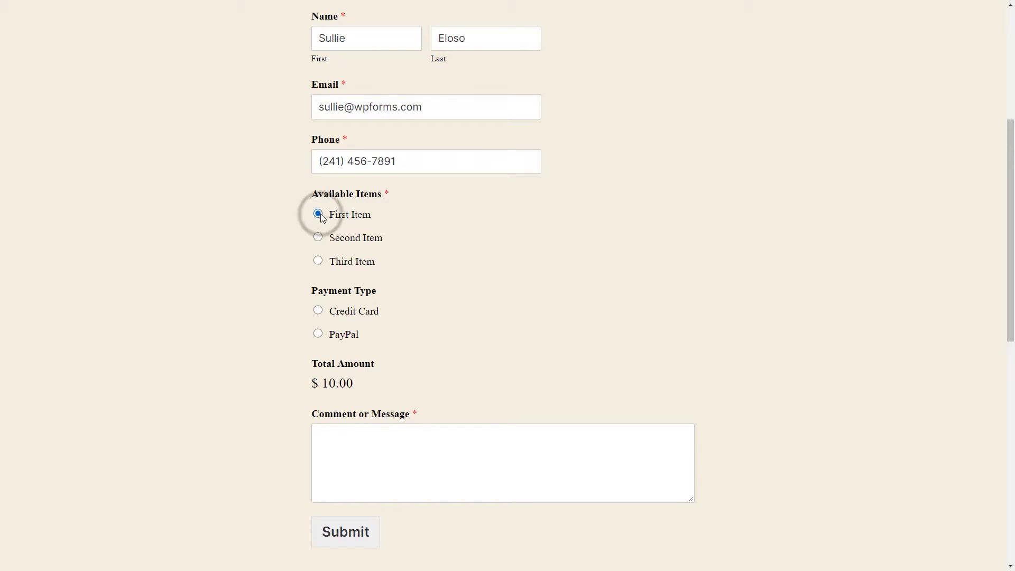
pyautogui.click(318, 311)
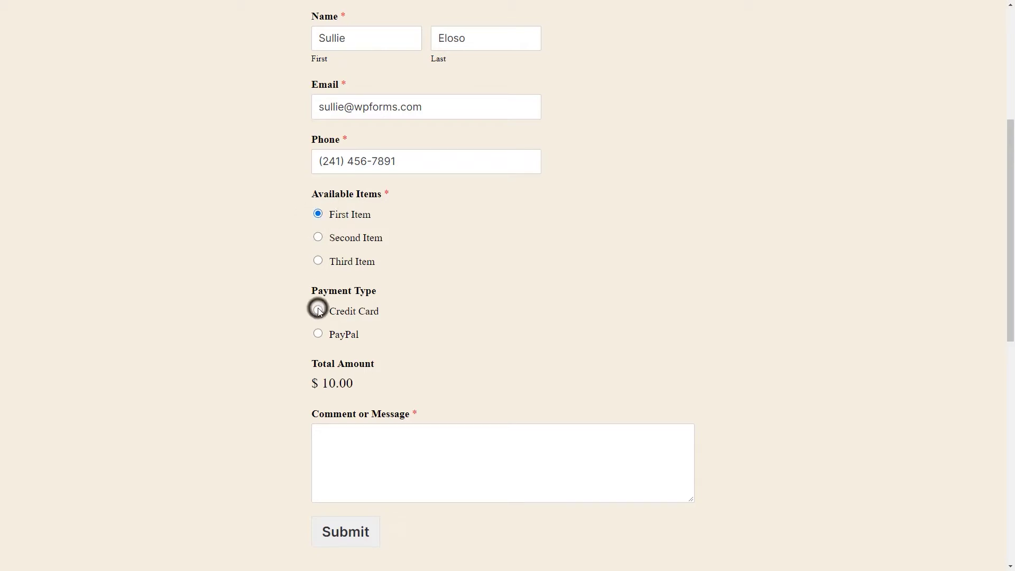
pyautogui.click(365, 386)
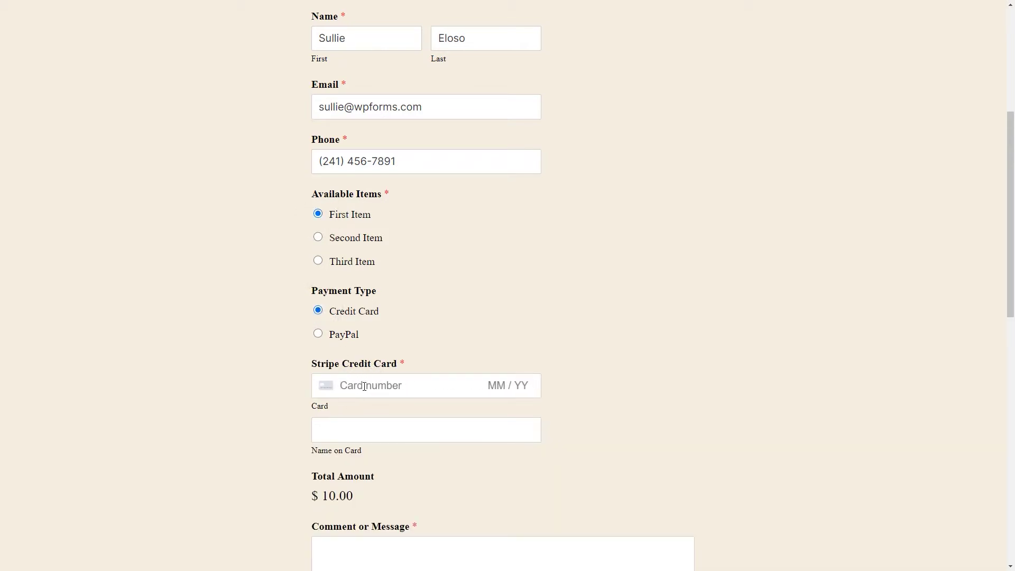
pyautogui.write('424242424')
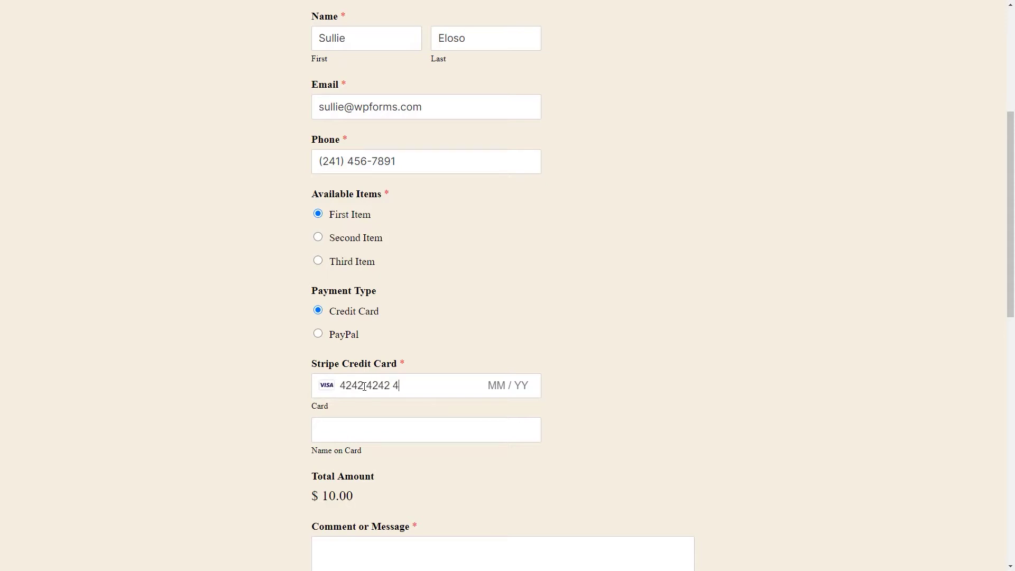
pyautogui.write('242424201')
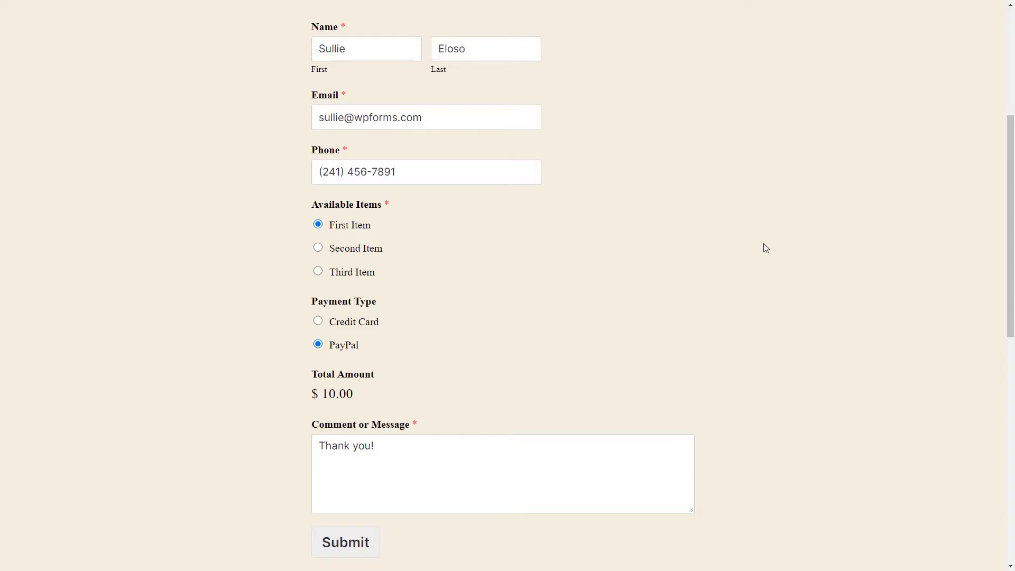
# Submit the order to reach PayPal's guest checkout for the $10.00 USD total
pyautogui.click(367, 544)
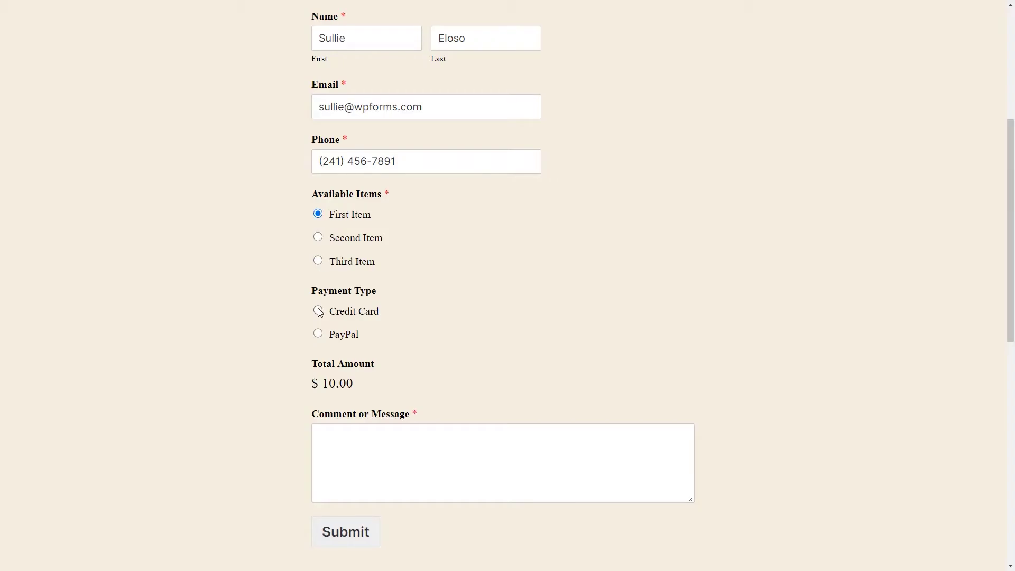
# Pay by Credit Card with the Stripe test card number, expiry 01/23, CVC and the cardholder's name
pyautogui.click(317, 310)
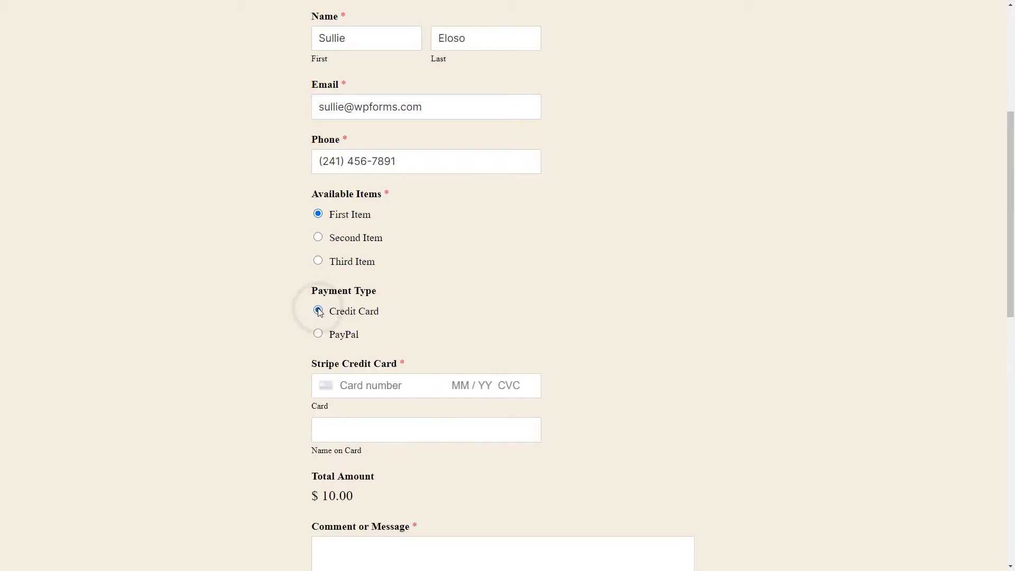
pyautogui.click(363, 386)
pyautogui.write('4')
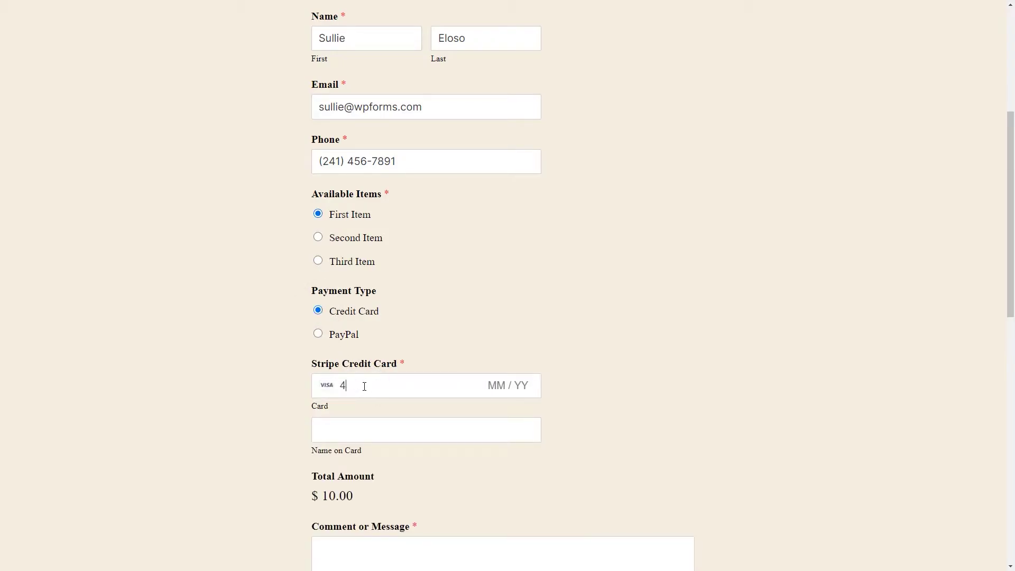
pyautogui.write('24242424242')
pyautogui.write('4242 4242')
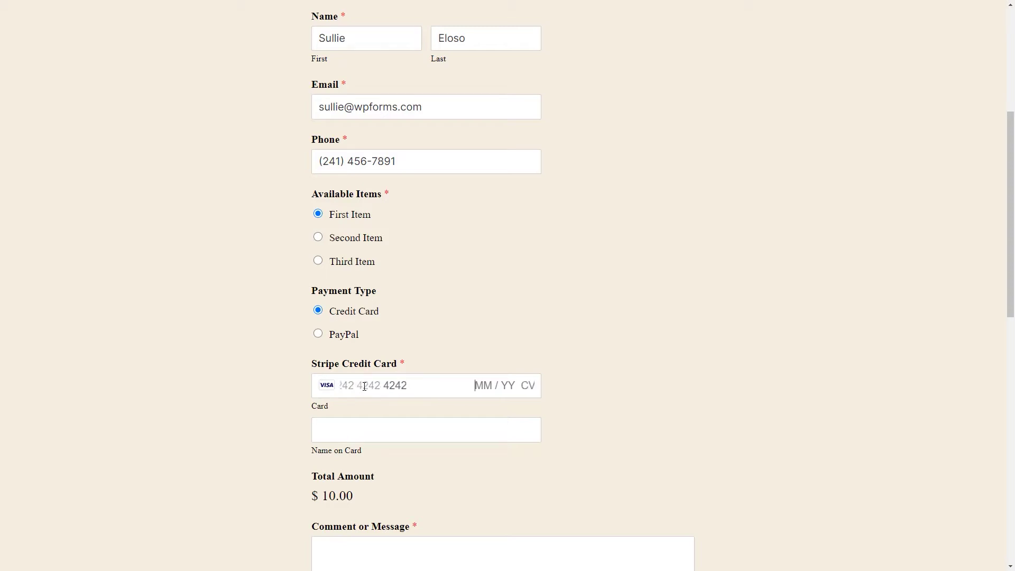
pyautogui.write('0123')
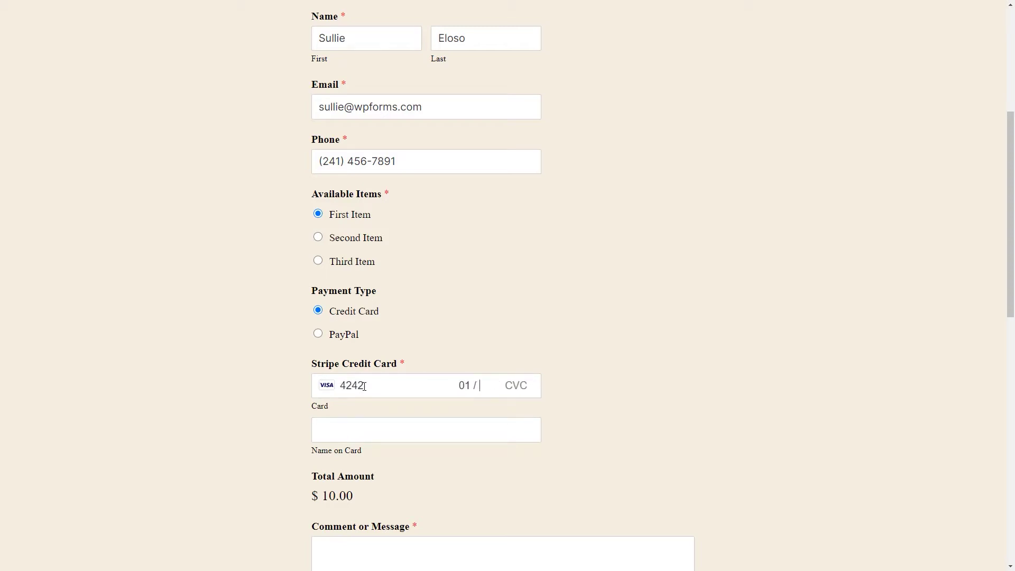
pyautogui.write('424')
pyautogui.click(354, 431)
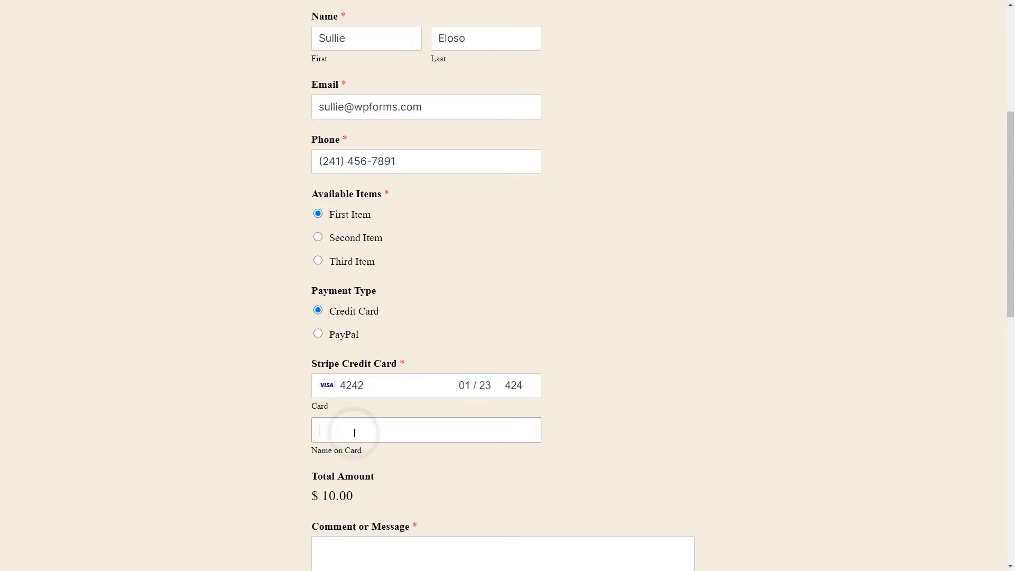
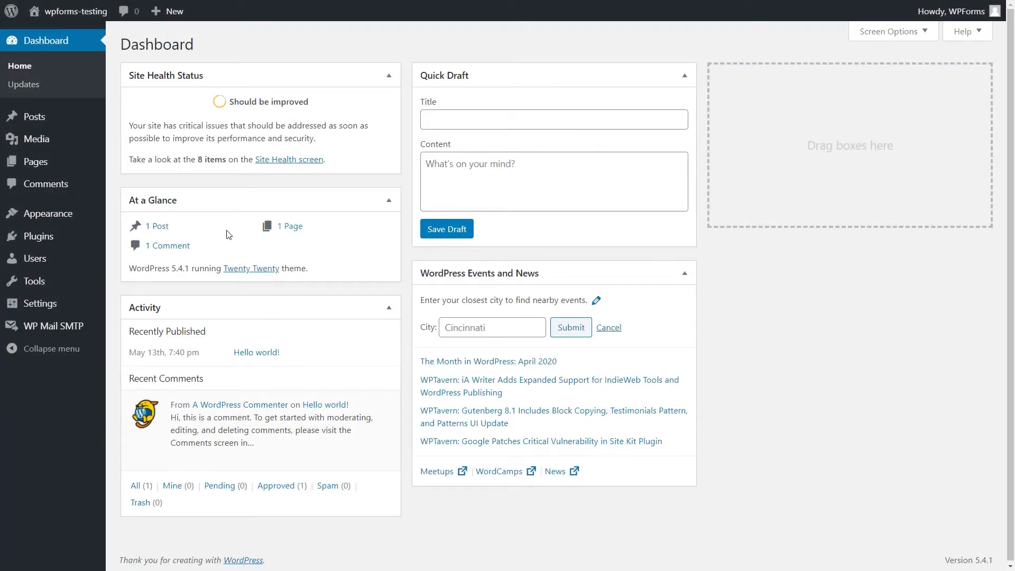
# Upload wpforms (1).zip through Plugins > Add New, then install and activate WPForms
pyautogui.click(76, 242)
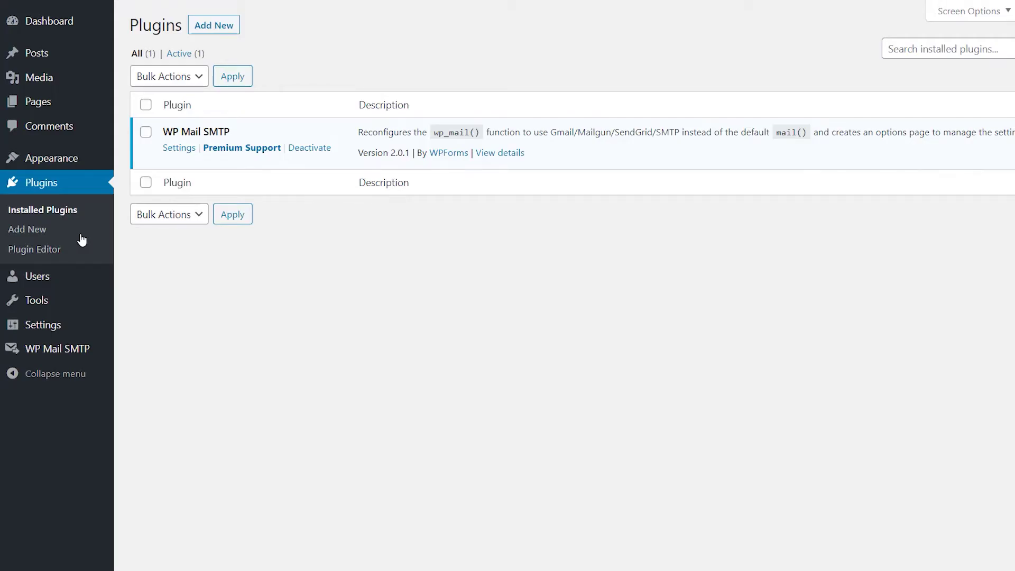
pyautogui.click(218, 27)
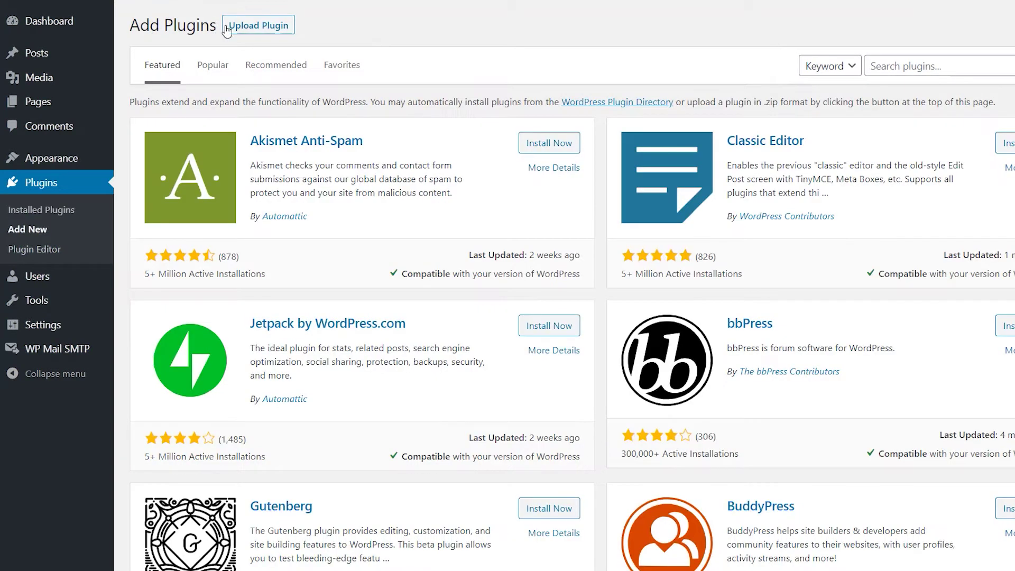
pyautogui.click(231, 27)
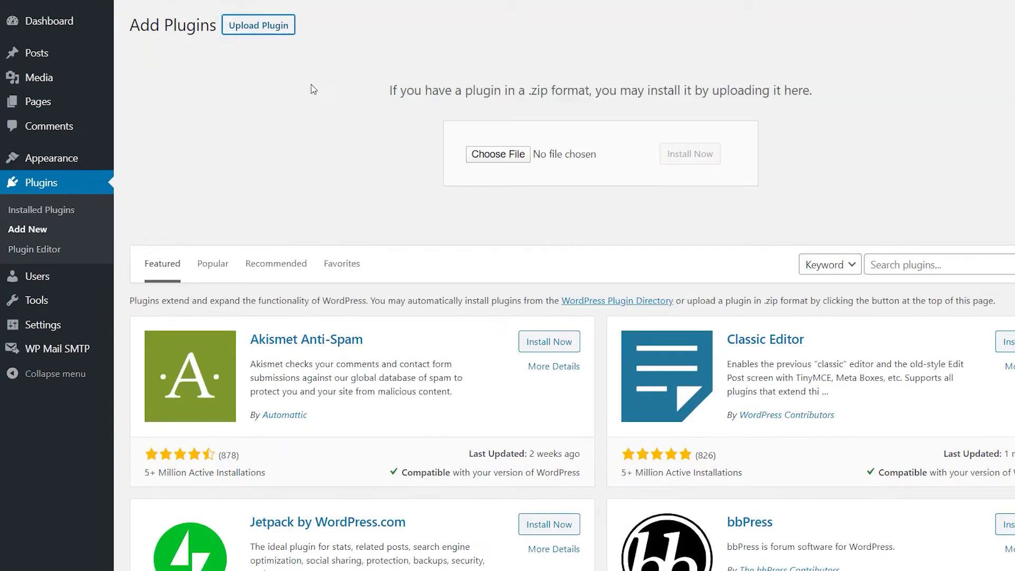
pyautogui.click(482, 154)
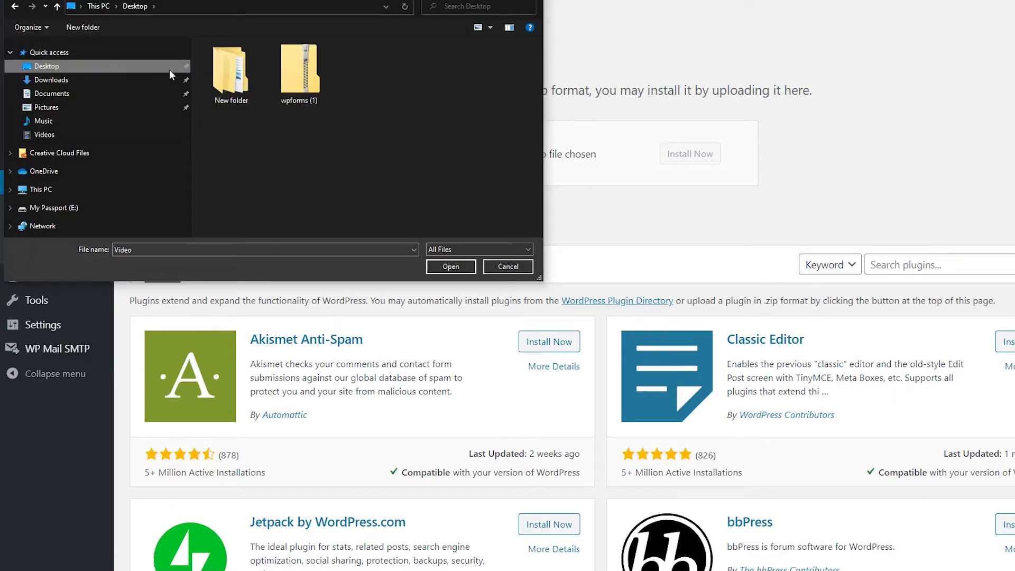
pyautogui.click(312, 73)
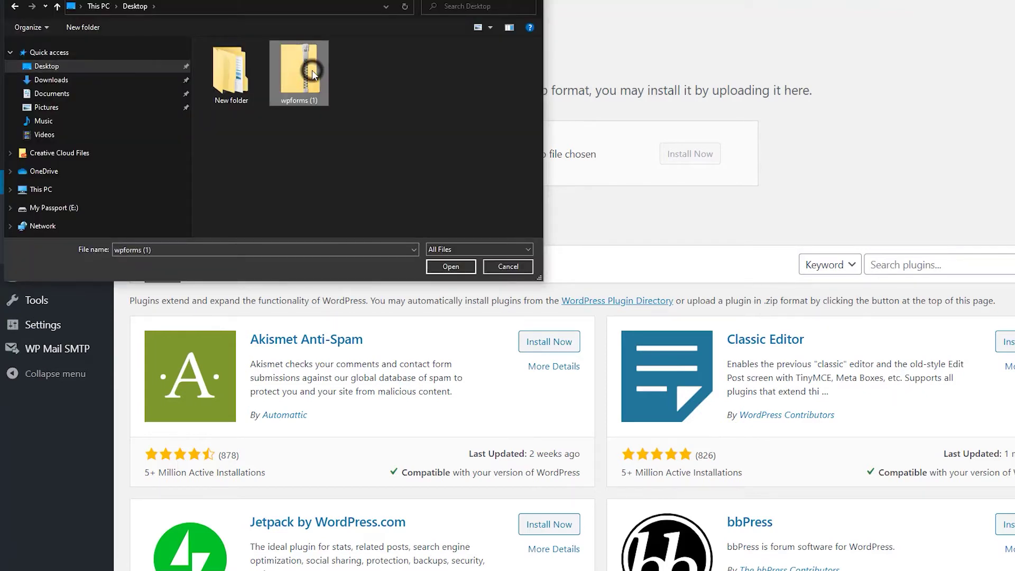
pyautogui.click(450, 267)
pyautogui.click(690, 155)
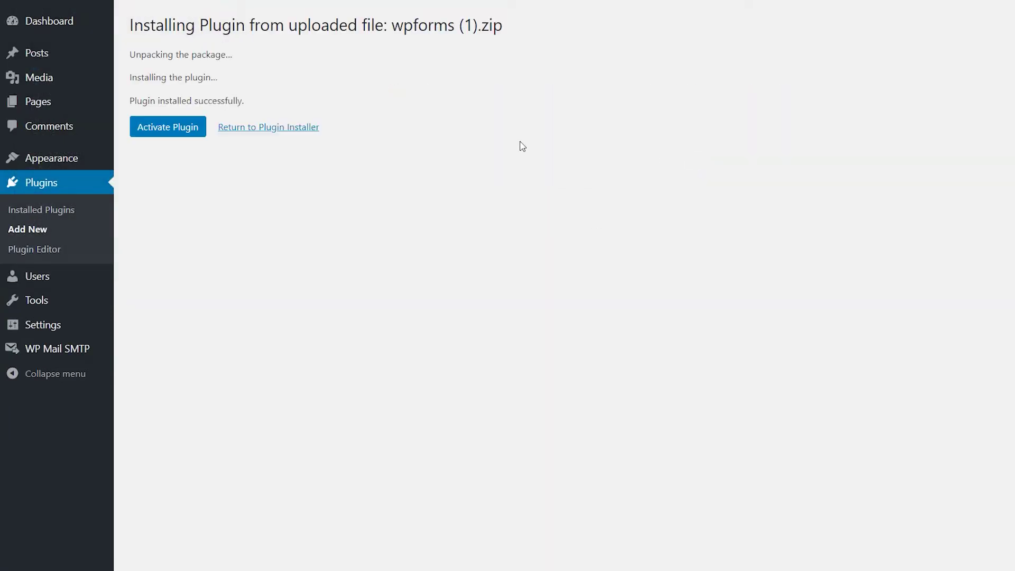
pyautogui.click(190, 129)
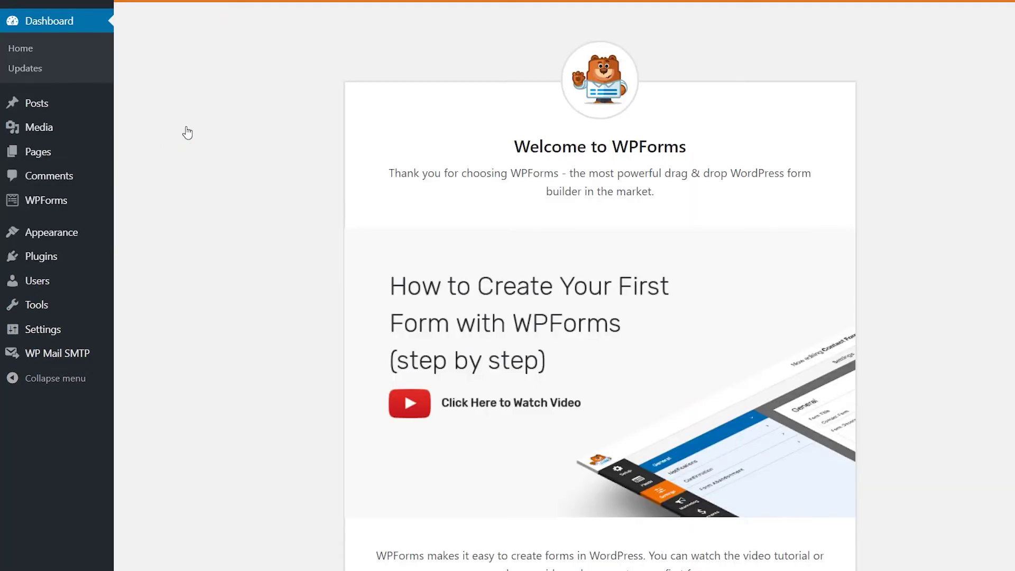
# Go to the WPForms Addons page from the WPForms admin menu
pyautogui.moveTo(25, 205)
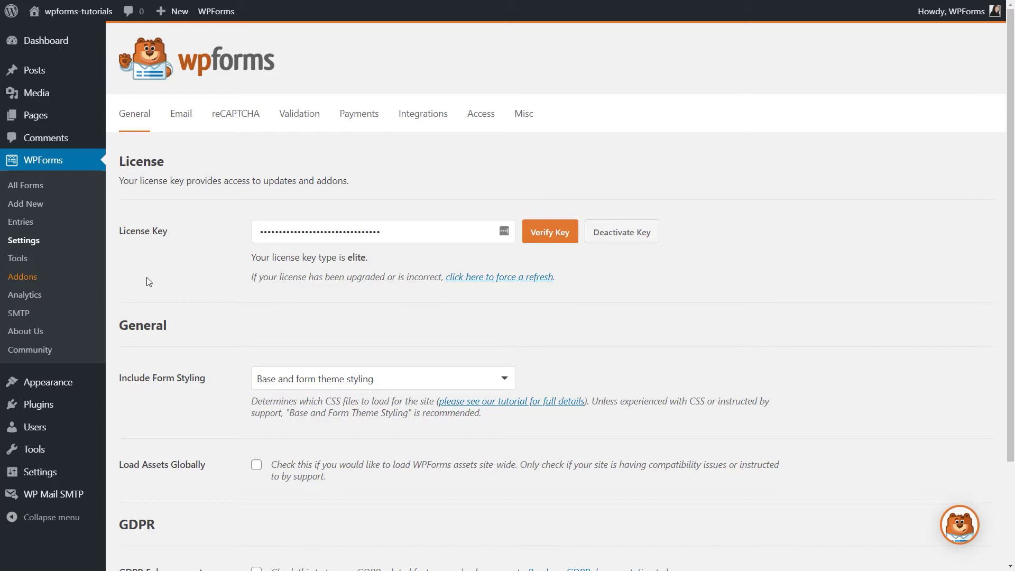
pyautogui.click(39, 279)
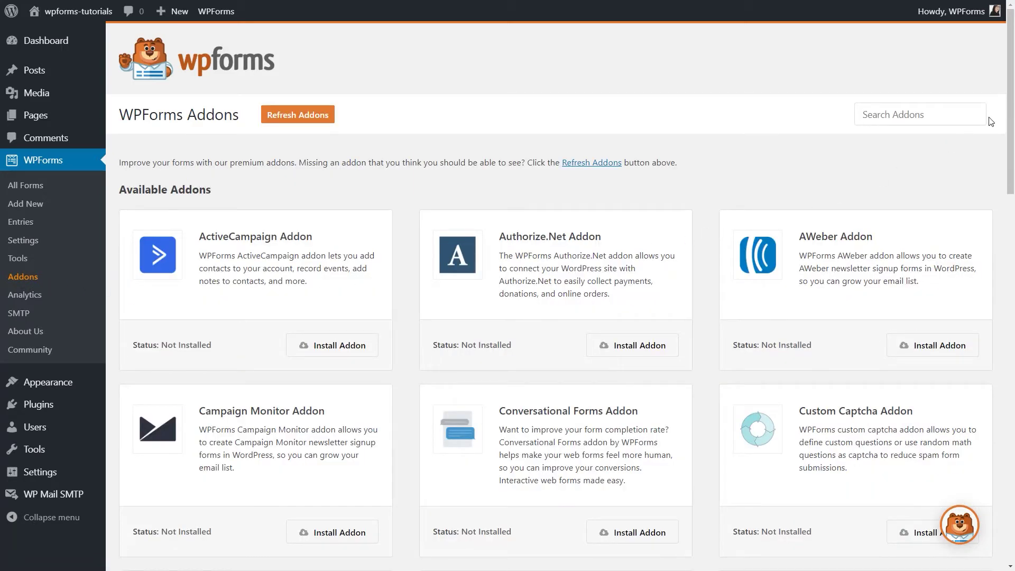
# Install the Form Templates Pack, PayPal Standard and Stripe addons
pyautogui.moveTo(1010, 120); pyautogui.dragTo(1010, 316)
pyautogui.click(658, 305)
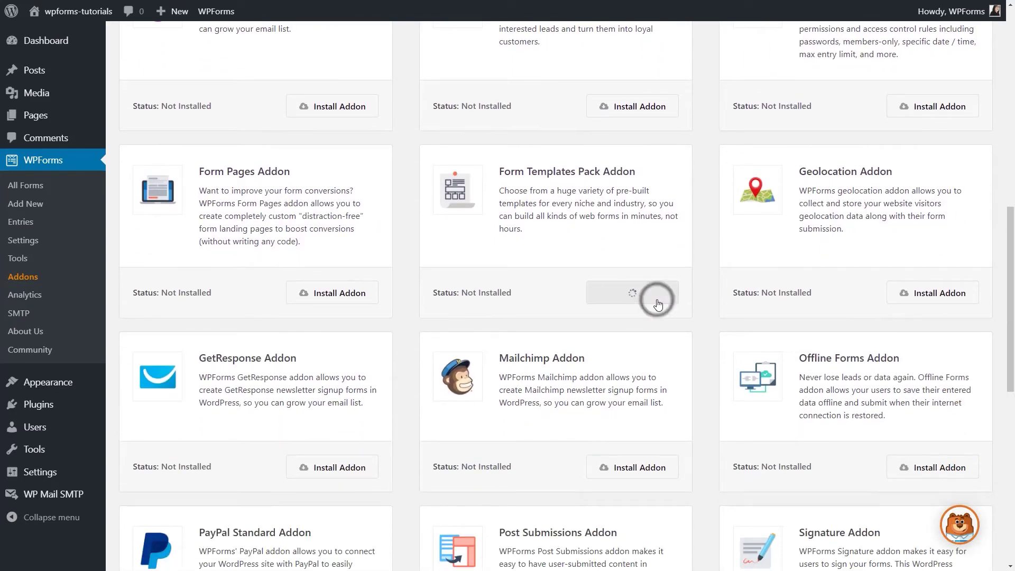
pyautogui.scroll(-5, 660, 317)
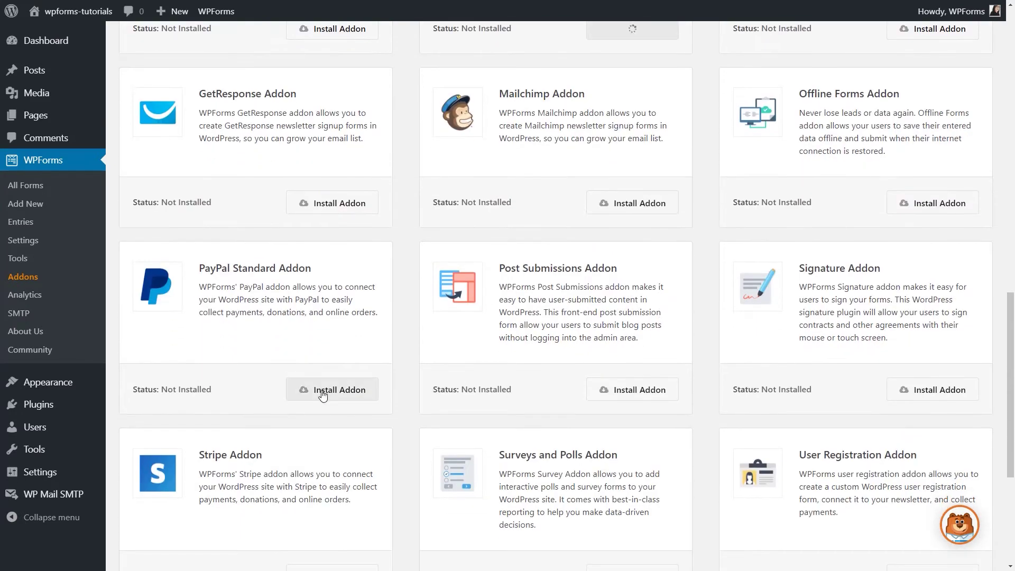
pyautogui.click(325, 390)
pyautogui.scroll(-3, 325, 392)
pyautogui.click(333, 417)
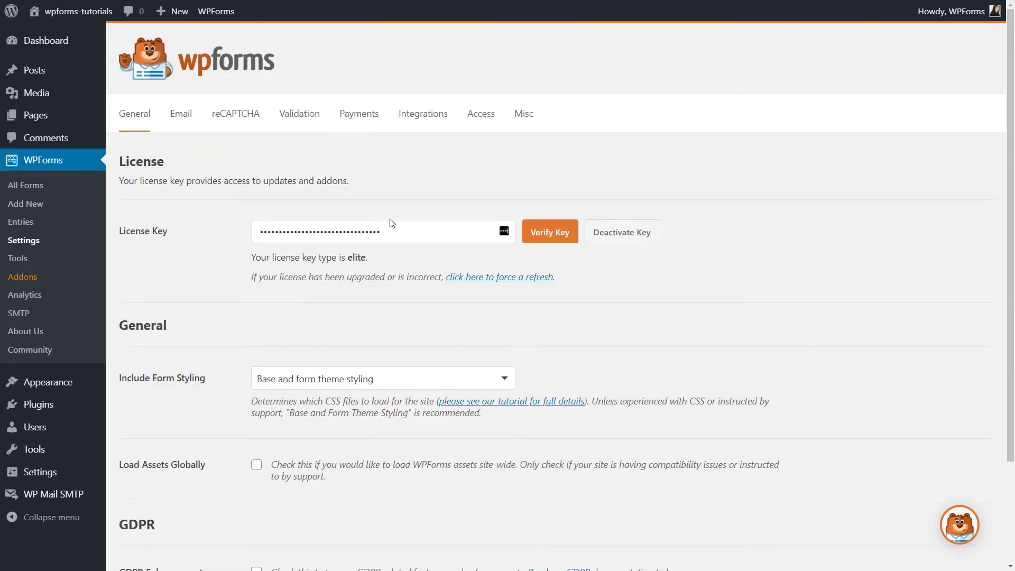
# Enable Stripe test mode in WPForms Payments settings, accept the Heads up! notice, and start Connect with Stripe
pyautogui.click(364, 114)
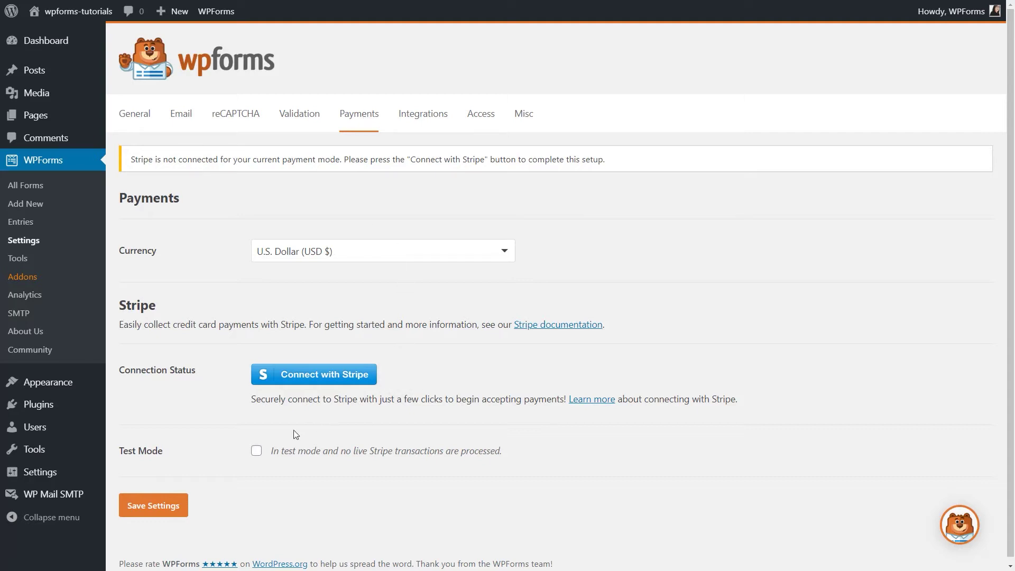
pyautogui.click(257, 450)
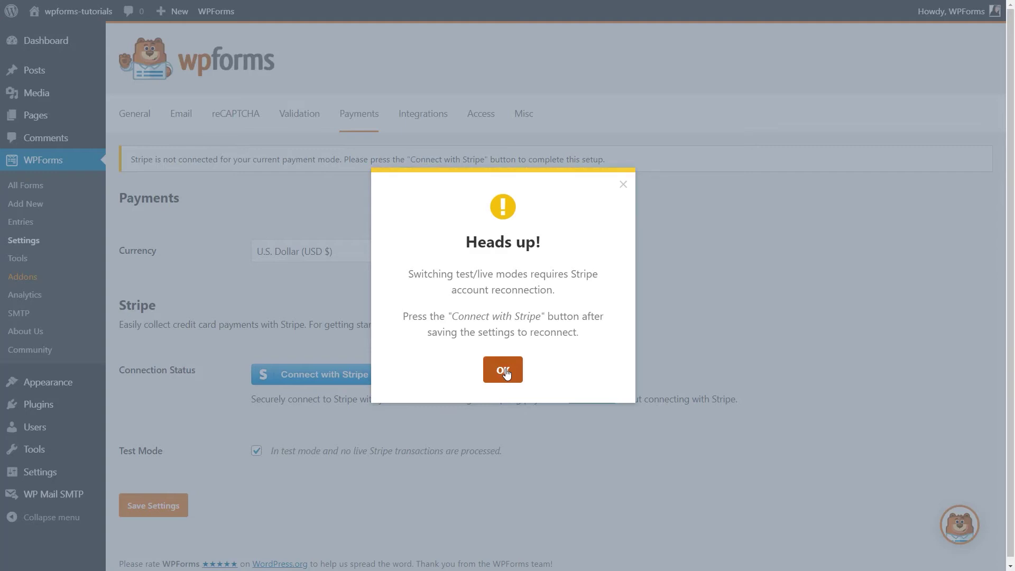
pyautogui.click(504, 371)
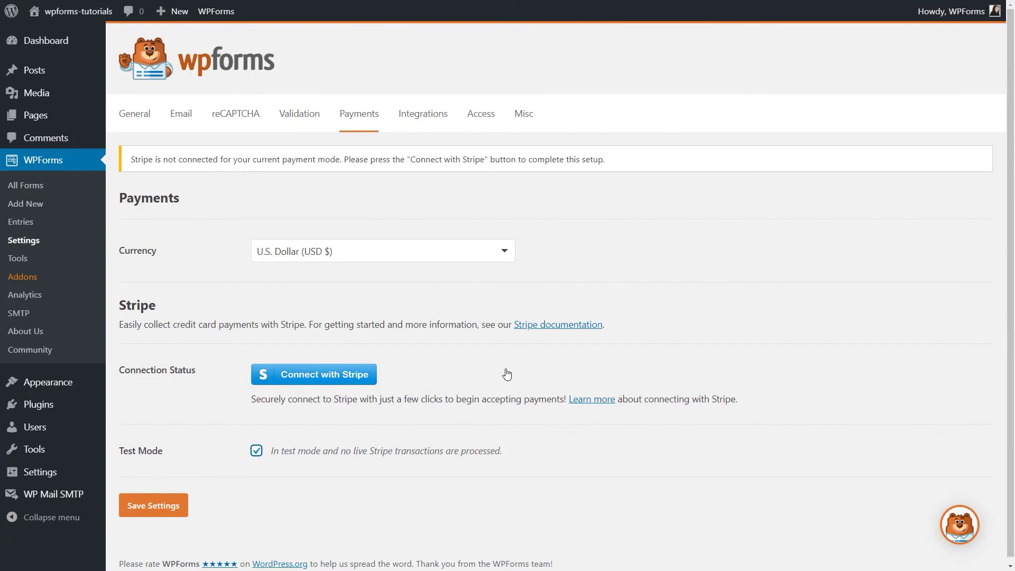
pyautogui.click(348, 375)
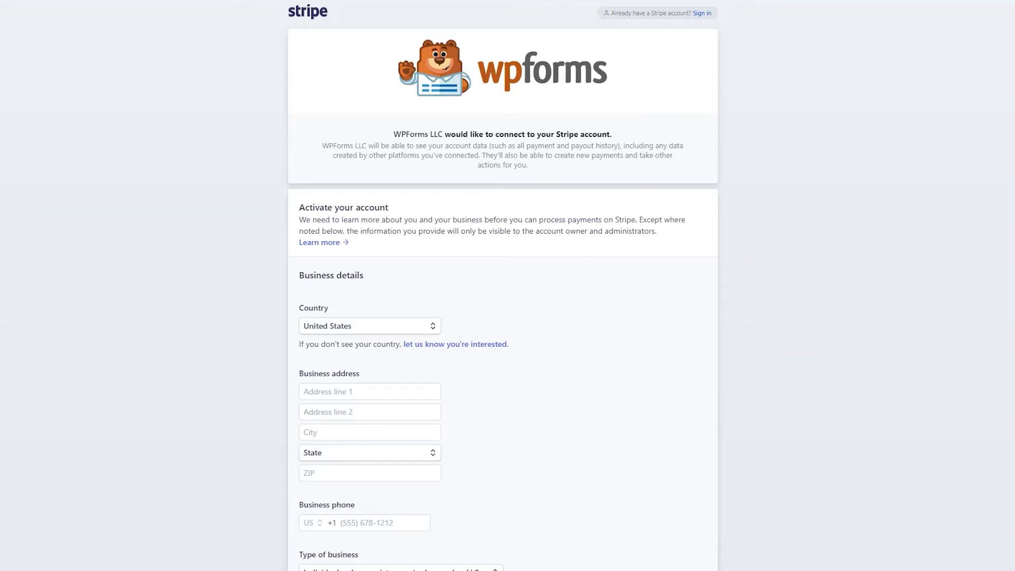
pyautogui.scroll(-10, 503, 286)
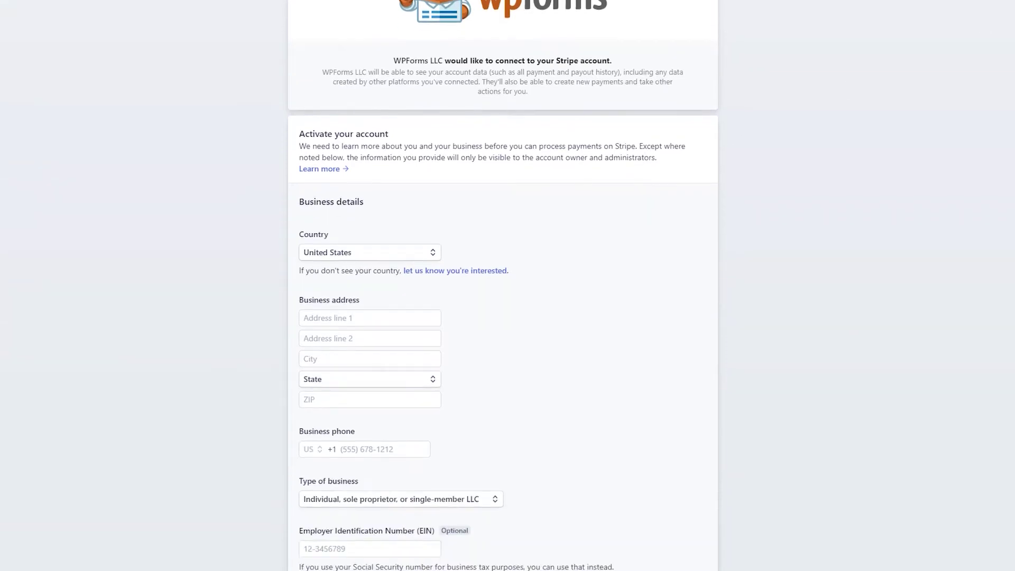
pyautogui.scroll(-11, 502, 286)
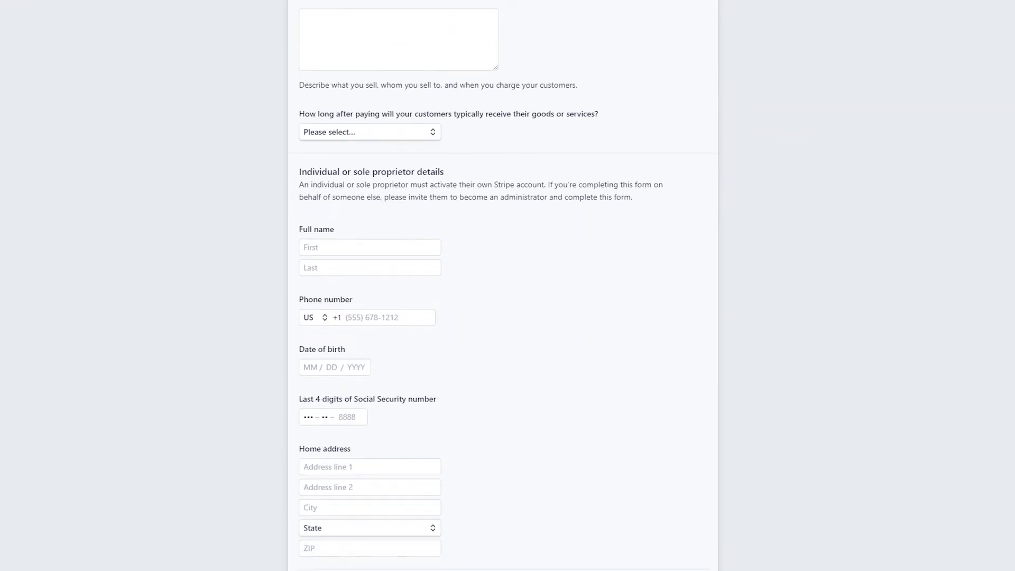
pyautogui.scroll(-7, 1010, 471)
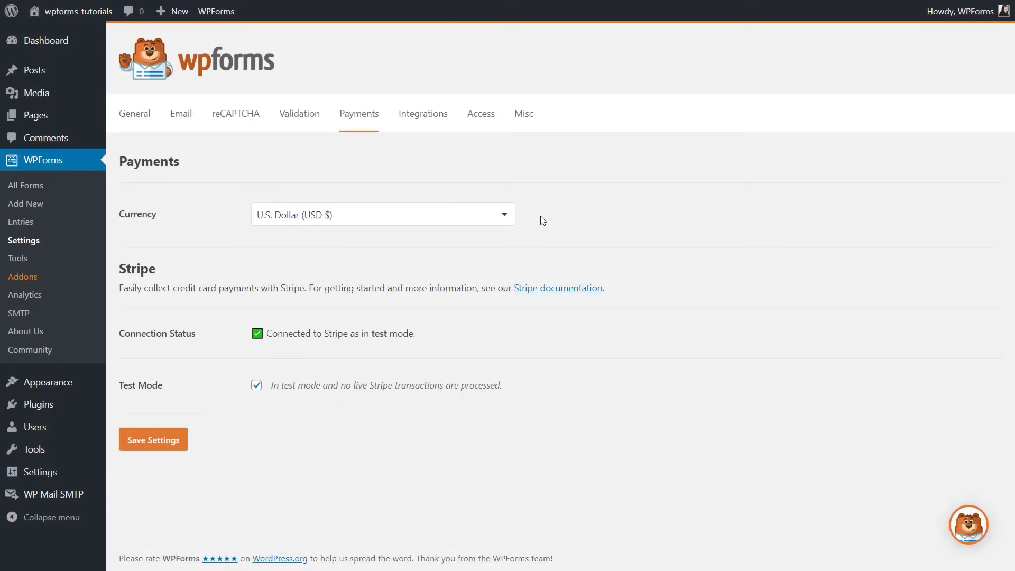
# Create a new form named 'Order Form' from the Billing / Order Form template
pyautogui.click(43, 206)
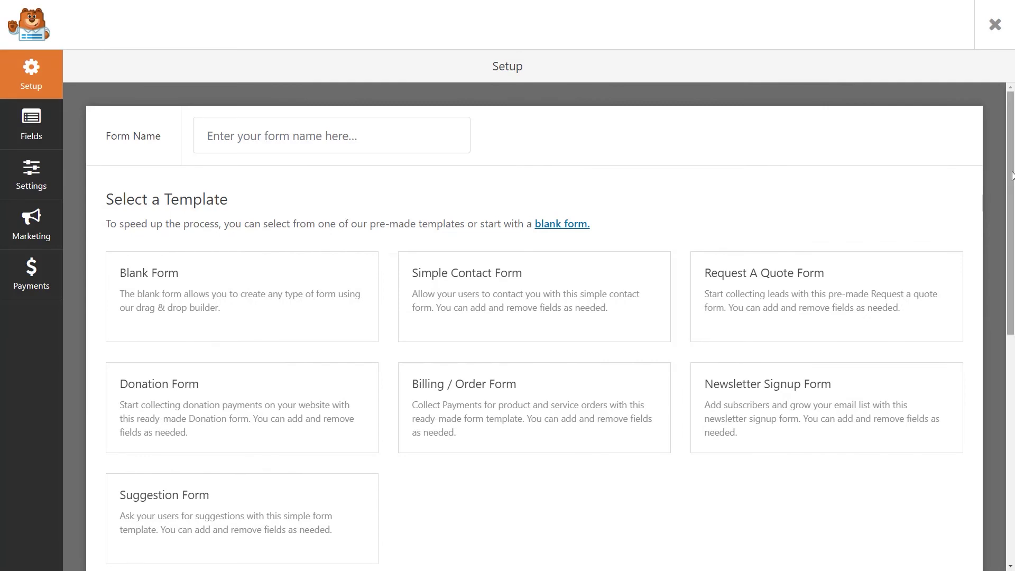
pyautogui.moveTo(1010, 166); pyautogui.dragTo(1011, 321)
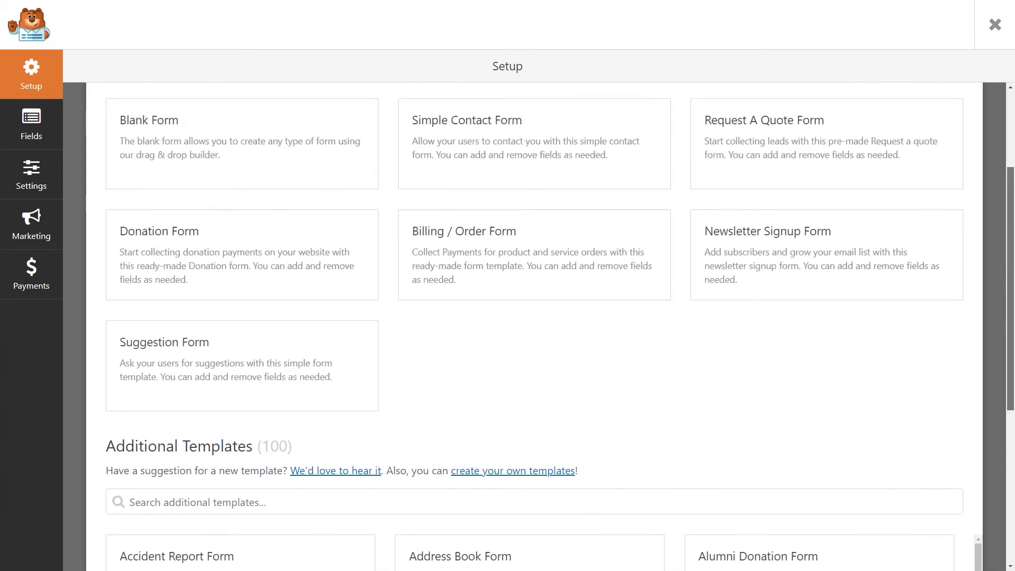
pyautogui.scroll(3, 534, 328)
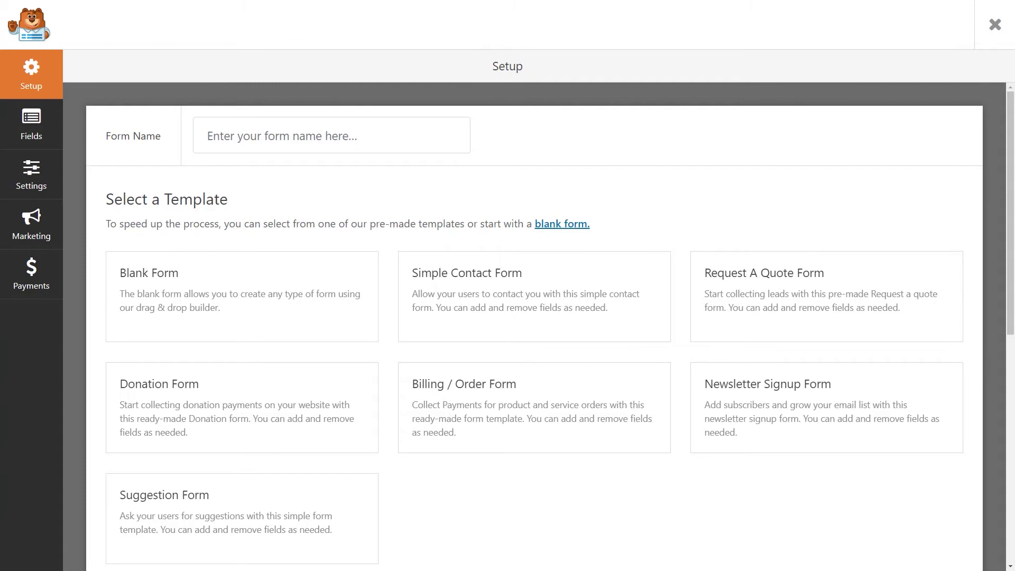
pyautogui.click(415, 145)
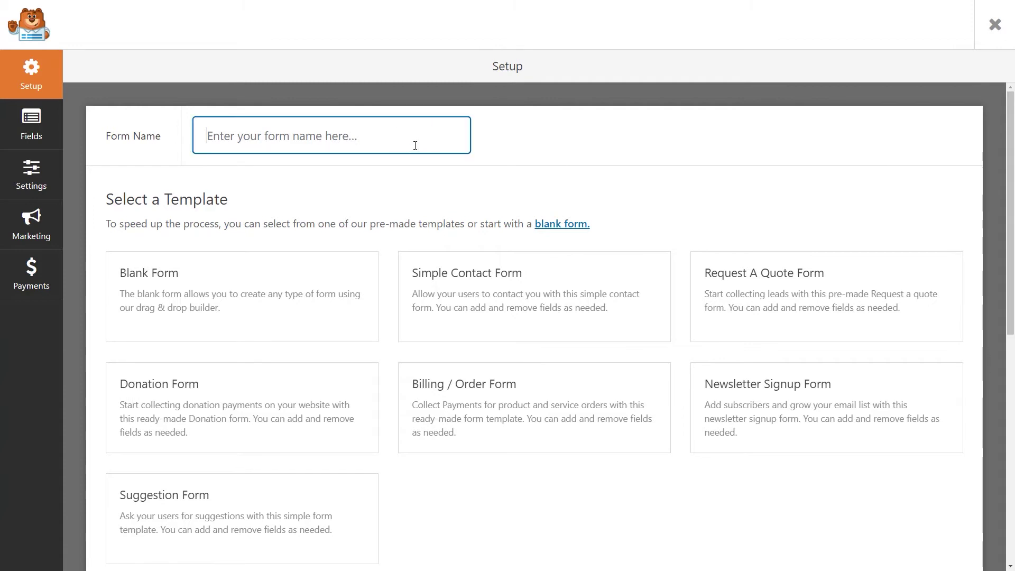
pyautogui.write('Order Form')
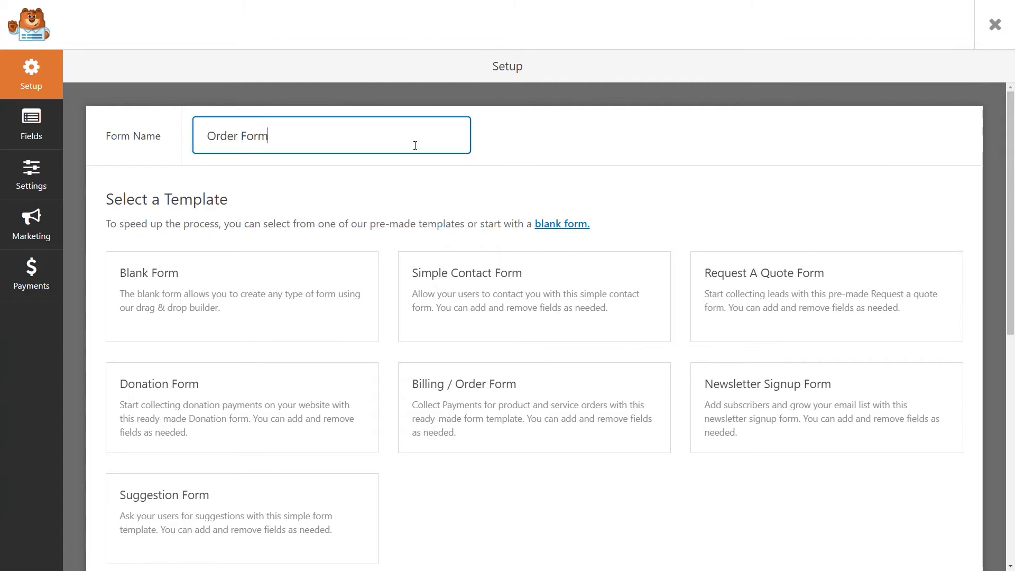
pyautogui.click(521, 405)
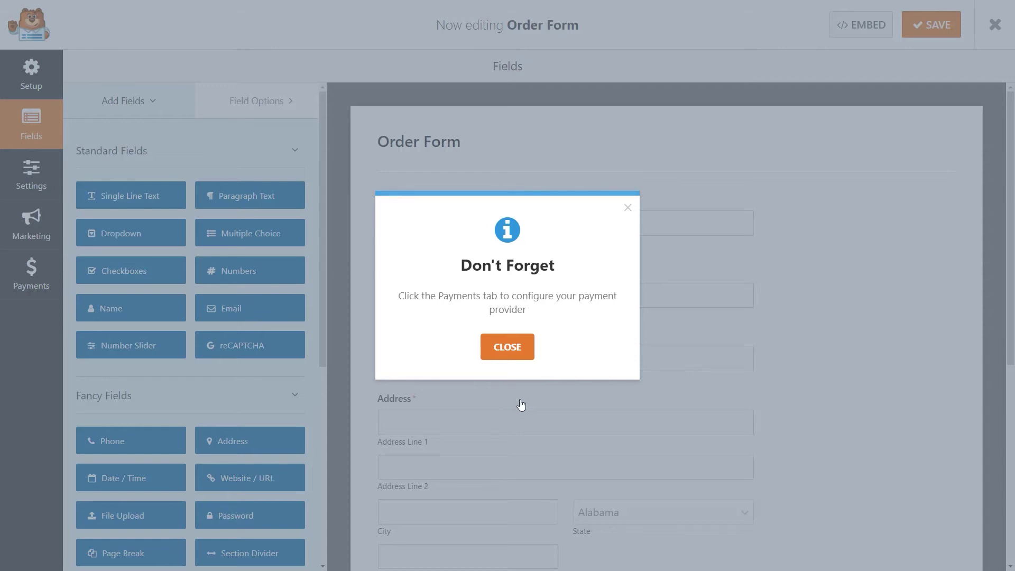
# Dismiss the payment reminder and review the Name, Email, Phone and Address field settings
pyautogui.click(508, 348)
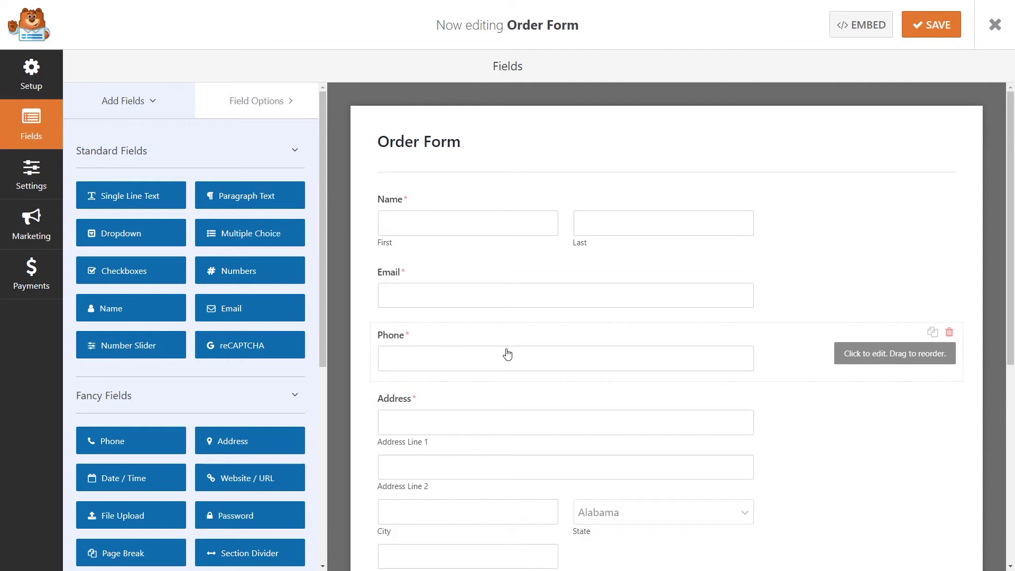
pyautogui.click(569, 192)
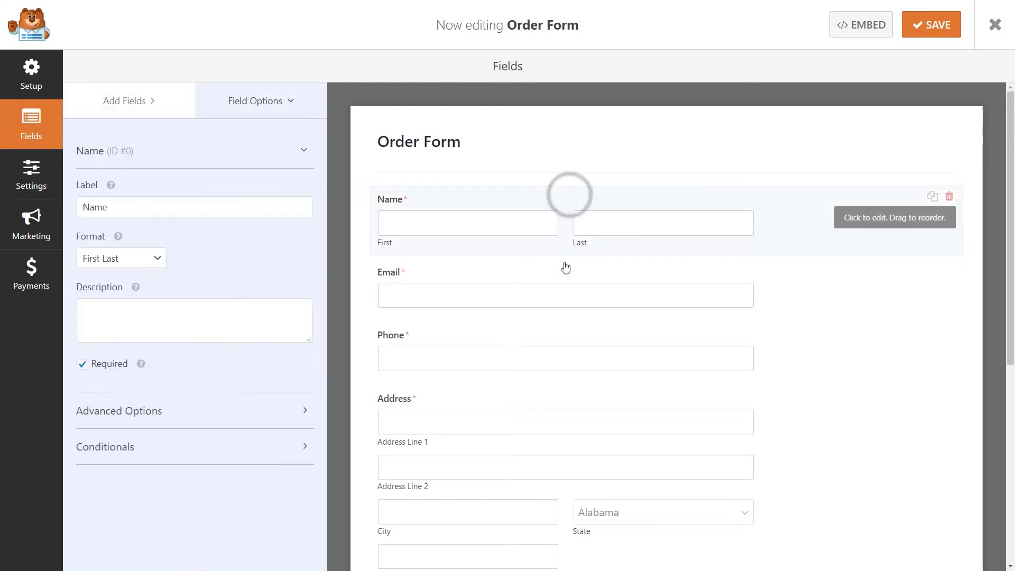
pyautogui.click(564, 265)
pyautogui.click(561, 332)
pyautogui.click(565, 403)
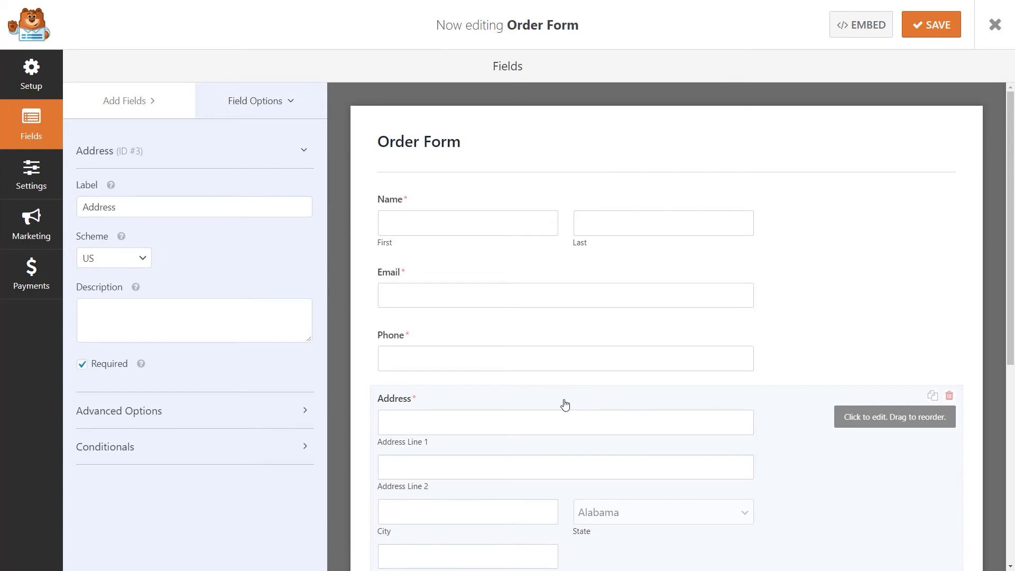
# Delete the Address field so Available Items follows Phone, and check Available Items' settings
pyautogui.click(950, 396)
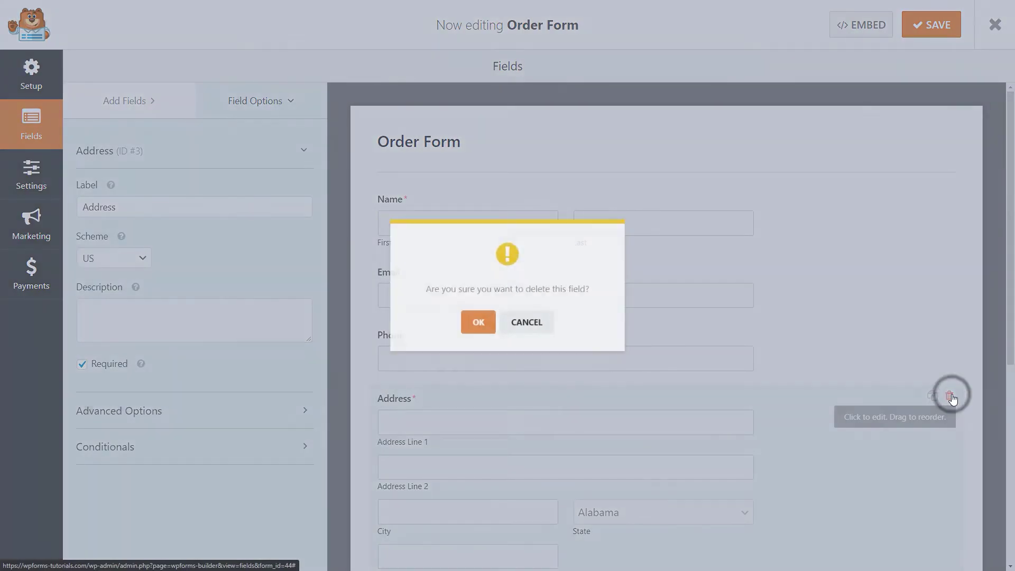
pyautogui.click(474, 328)
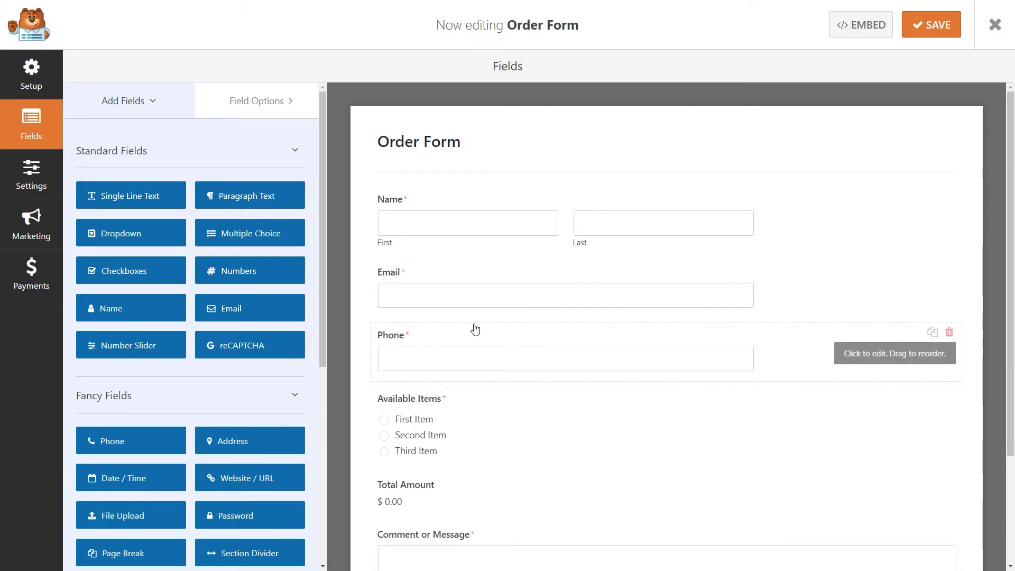
pyautogui.click(560, 425)
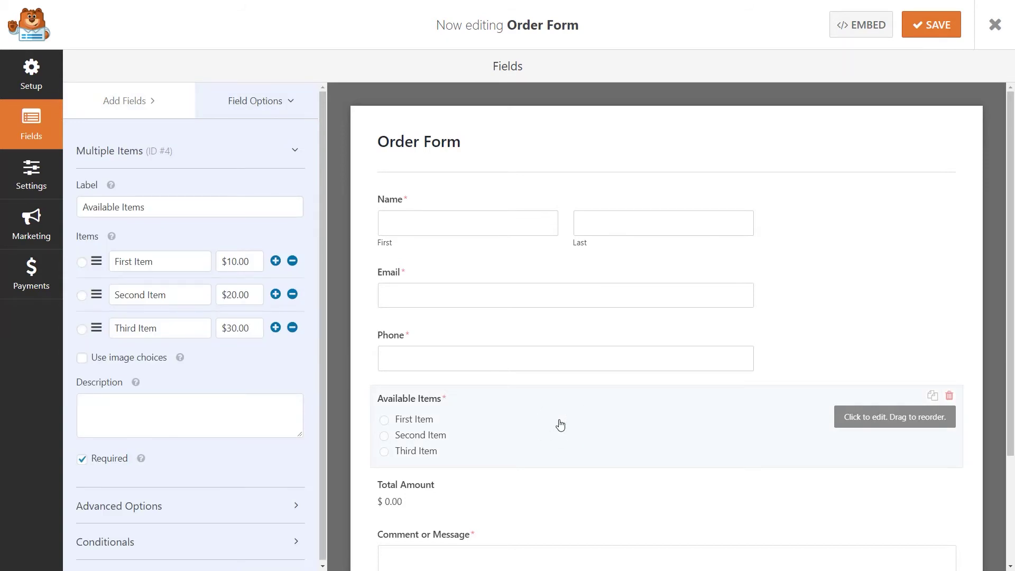
# Add Checkbox Items and Dropdown Items fields to the form above Available Items
pyautogui.click(152, 101)
pyautogui.moveTo(324, 124); pyautogui.dragTo(341, 352)
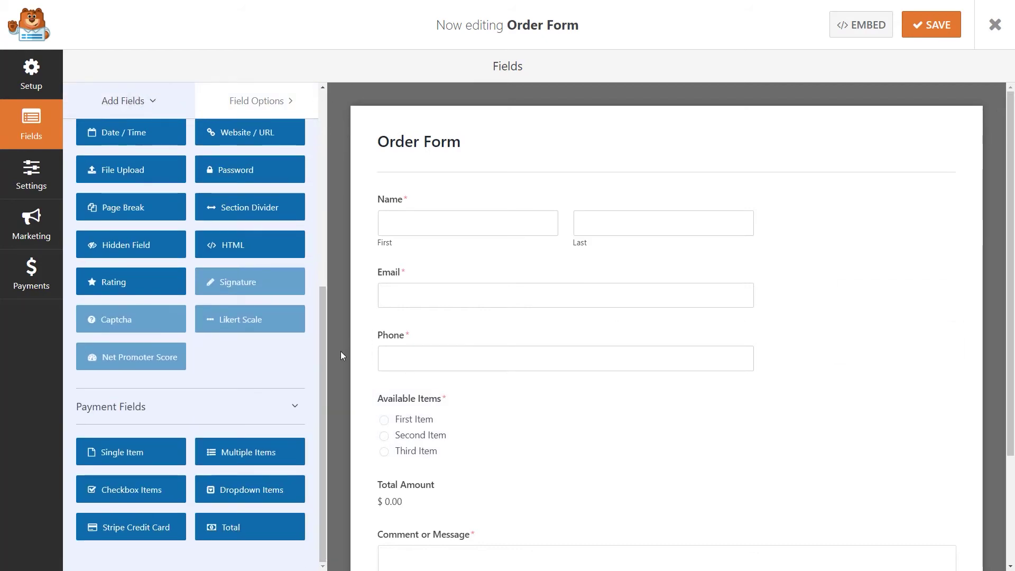
pyautogui.moveTo(161, 494); pyautogui.dragTo(449, 386)
pyautogui.moveTo(262, 477); pyautogui.dragTo(437, 389)
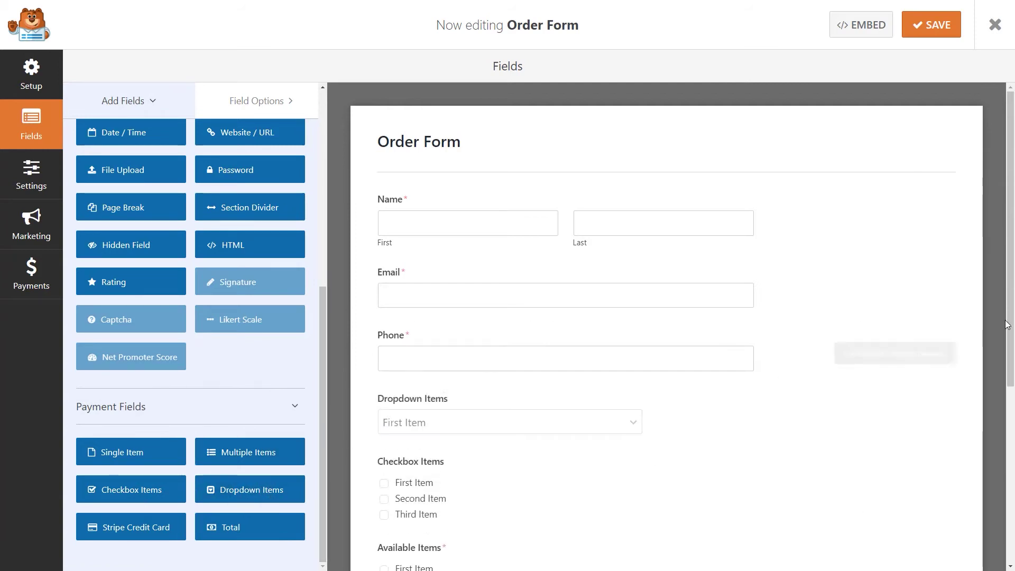
pyautogui.moveTo(1008, 323); pyautogui.dragTo(1007, 405)
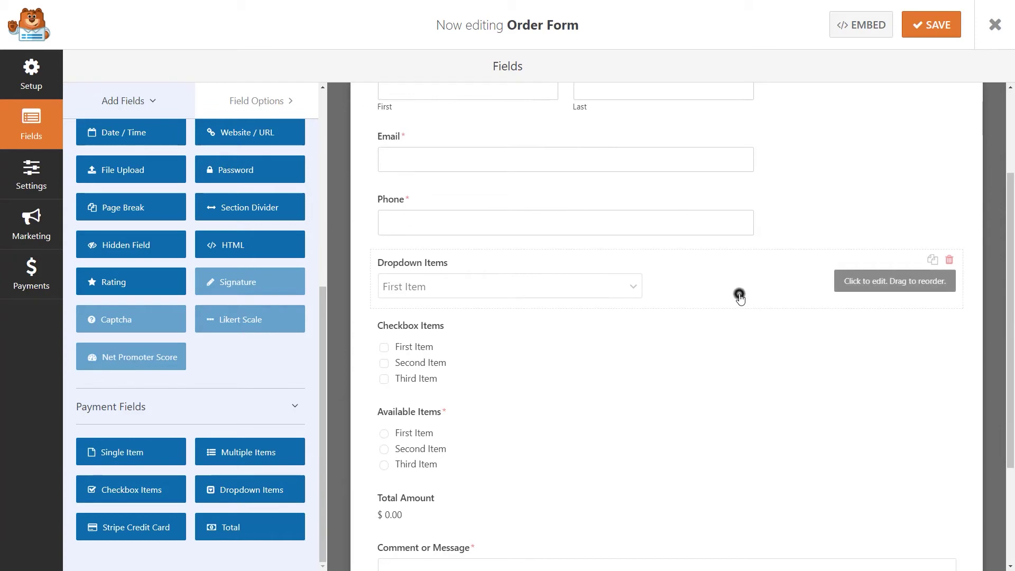
# Review the Dropdown Items choices priced 10.00, 25.00 and 50.00, and the Total Amount settings
pyautogui.click(739, 293)
pyautogui.click(198, 261)
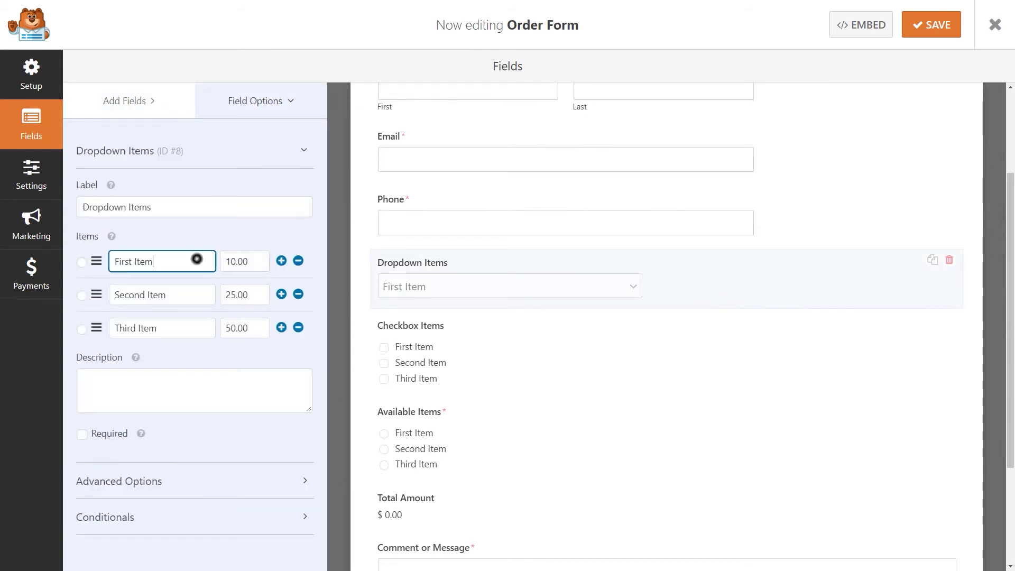
pyautogui.click(256, 261)
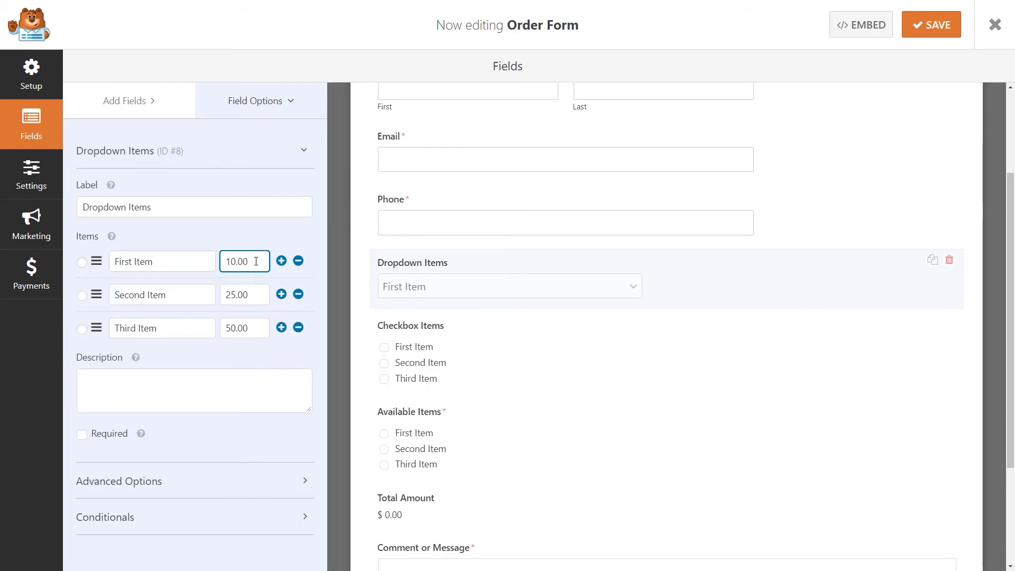
pyautogui.click(543, 509)
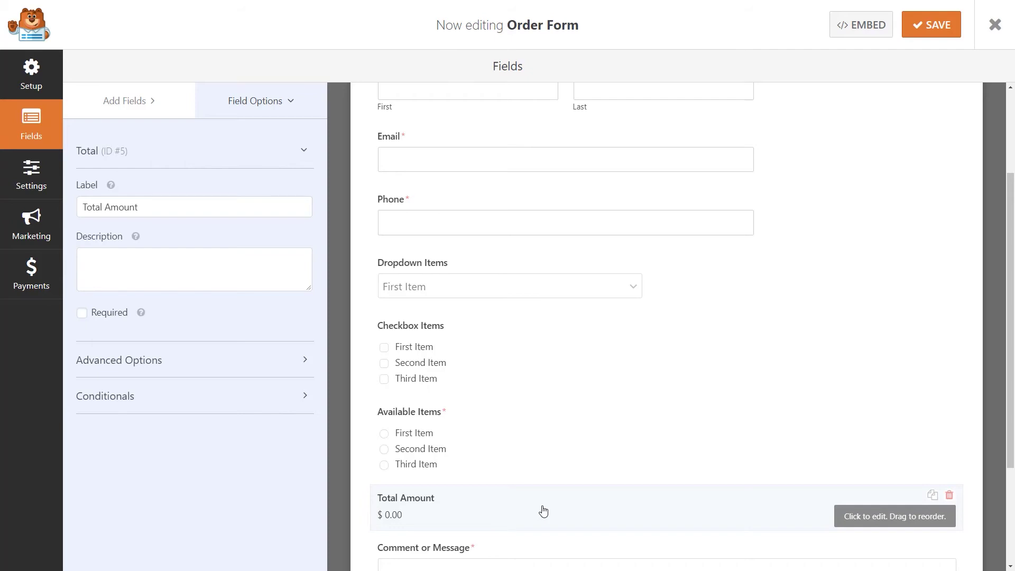
pyautogui.click(162, 95)
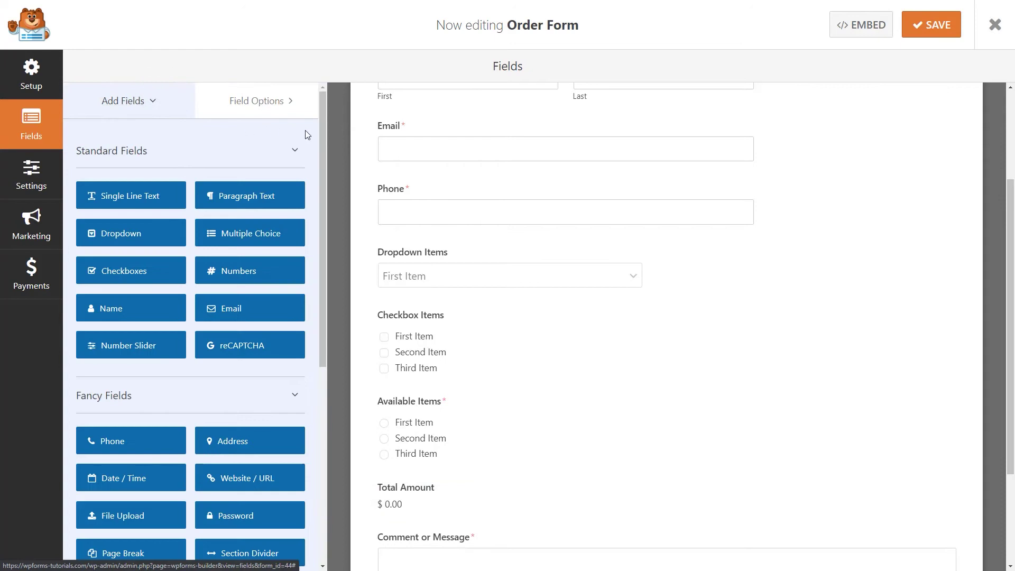
# Add a Stripe Credit Card field and a Multiple Choice field above it
pyautogui.scroll(-4, 319, 286)
pyautogui.scroll(-2, 320, 288)
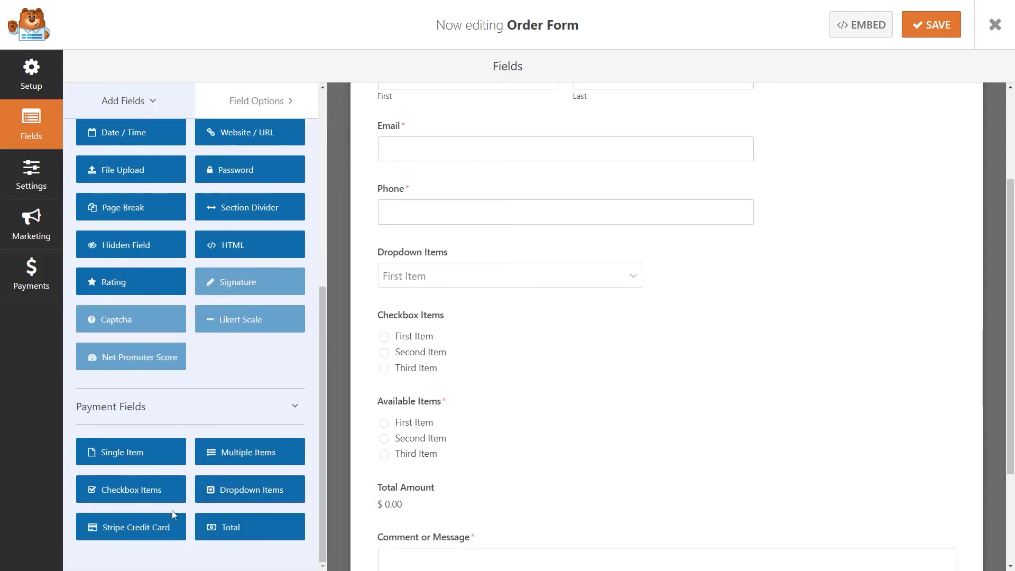
pyautogui.click(150, 527)
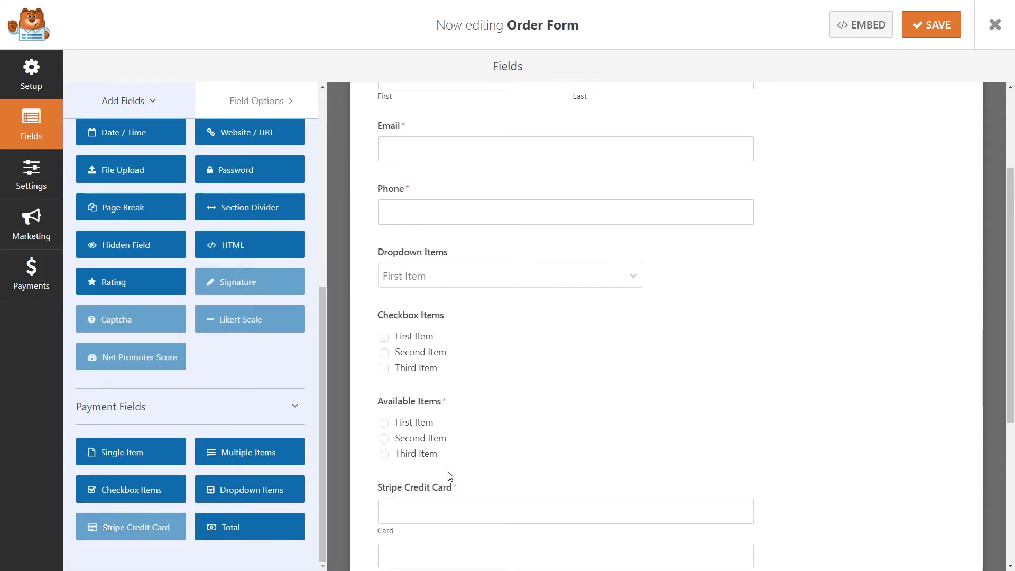
pyautogui.scroll(7, 324, 439)
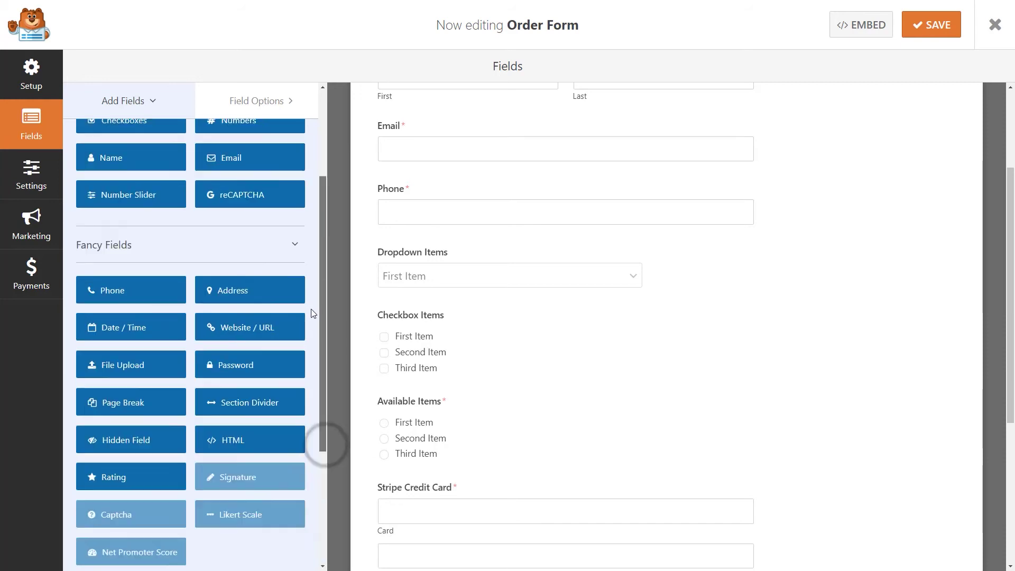
pyautogui.moveTo(270, 241); pyautogui.dragTo(476, 503)
pyautogui.click(477, 499)
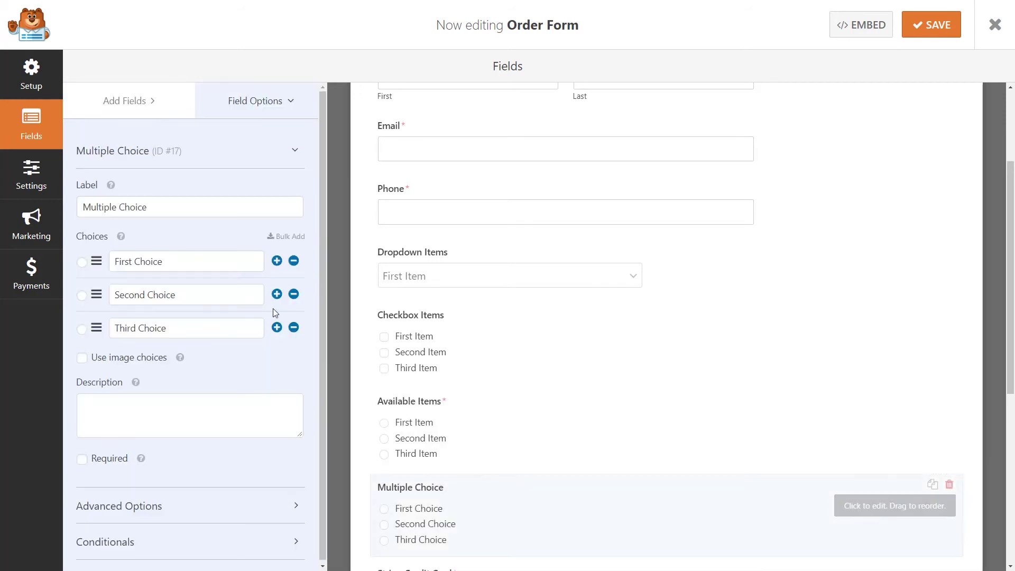
# Label the Multiple Choice field 'Payment Type' with choices Credit Card and PayPal, removing the third
pyautogui.moveTo(164, 206); pyautogui.dragTo(83, 207)
pyautogui.write('Payment Type')
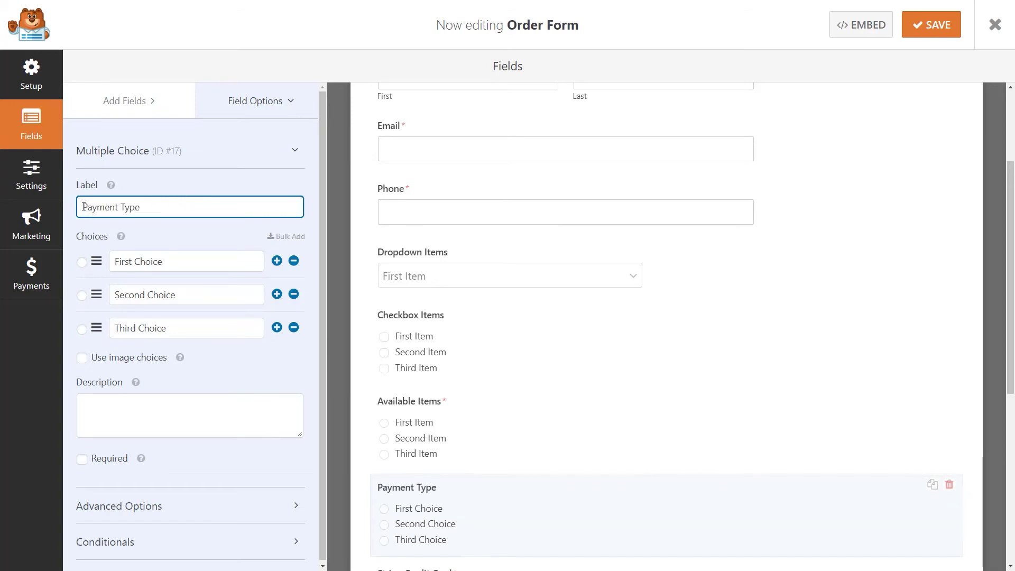
pyautogui.moveTo(177, 261); pyautogui.dragTo(116, 263)
pyautogui.write('Credit')
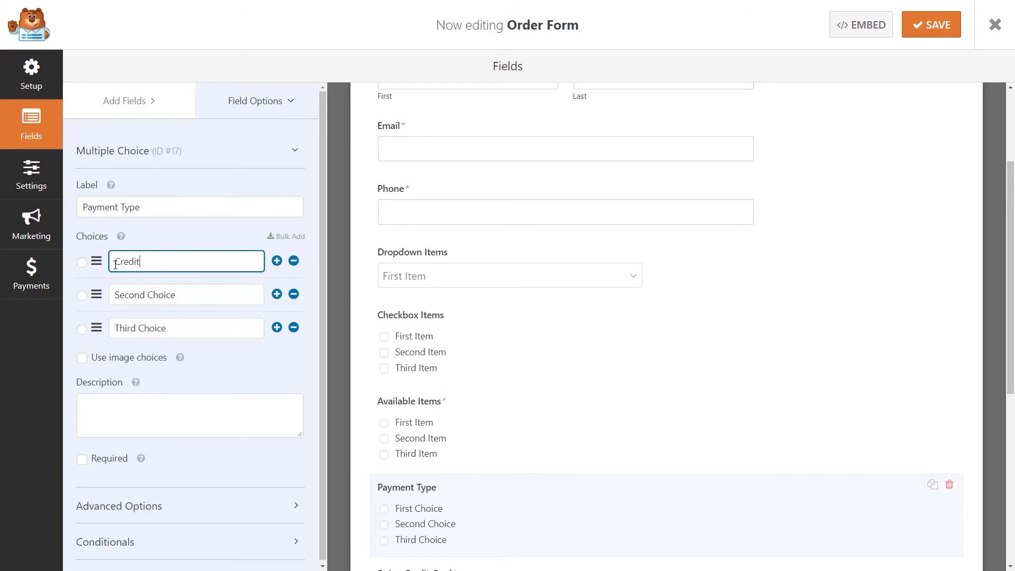
pyautogui.write(' Card')
pyautogui.moveTo(189, 294); pyautogui.dragTo(103, 296)
pyautogui.write('PayPal')
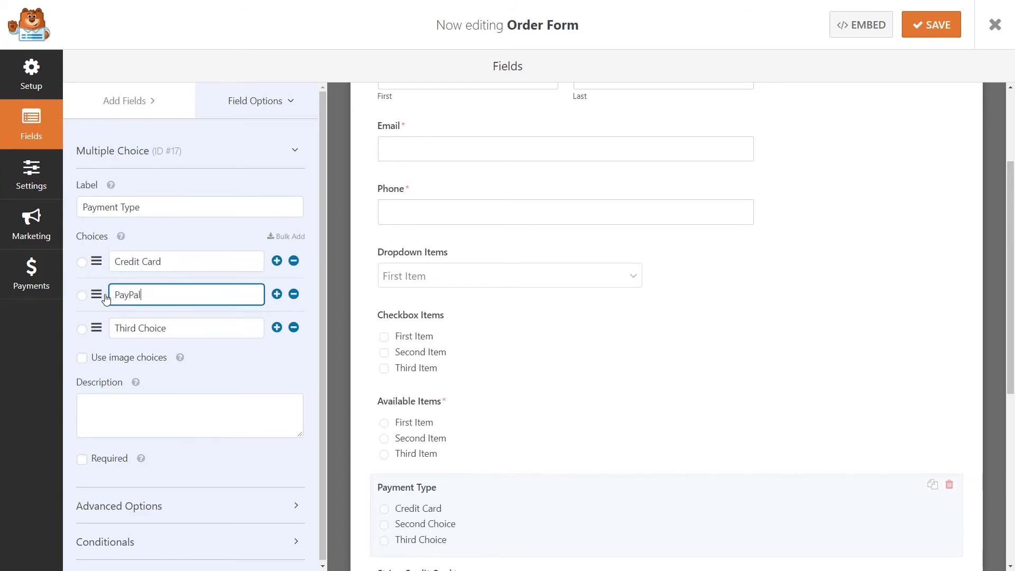
pyautogui.click(293, 328)
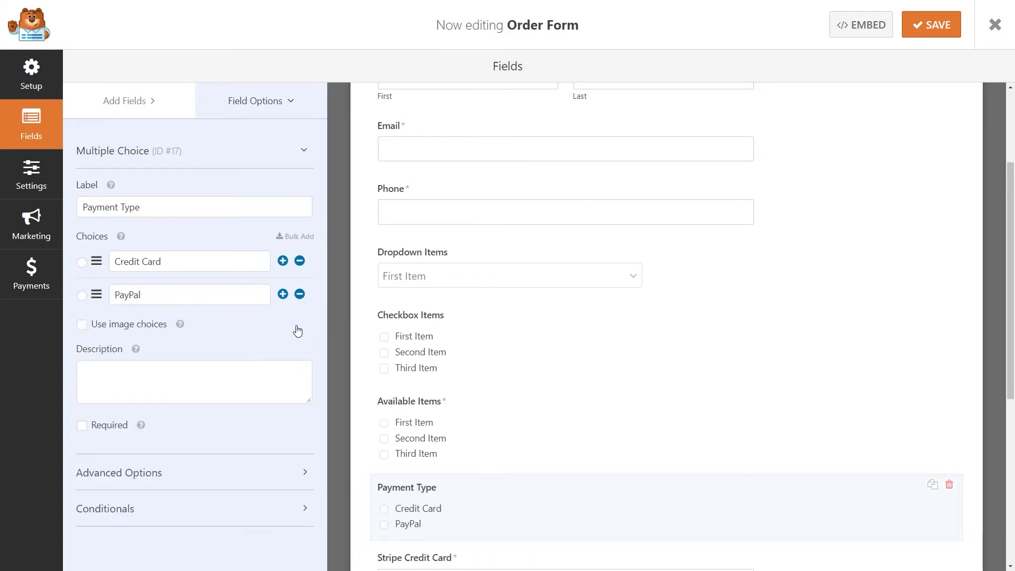
pyautogui.moveTo(1007, 329); pyautogui.dragTo(1010, 435)
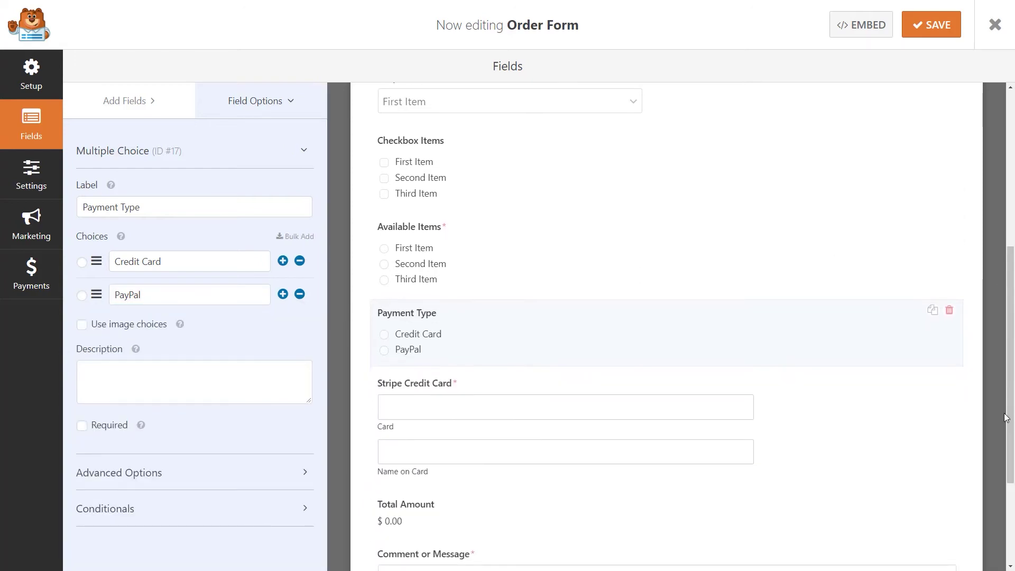
# Show the Stripe Credit Card field only when Payment Type is Credit Card
pyautogui.click(801, 412)
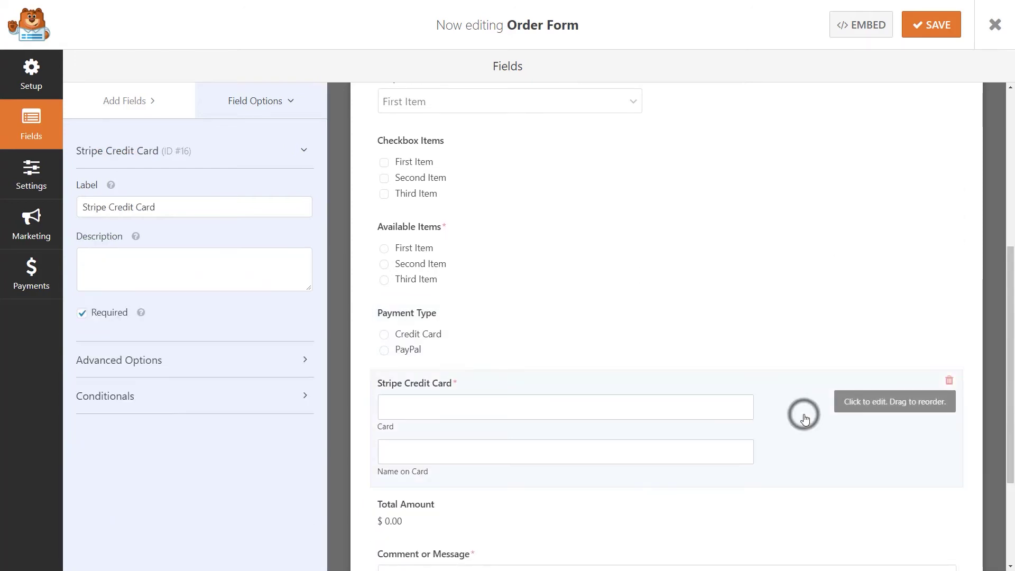
pyautogui.click(164, 396)
pyautogui.click(83, 433)
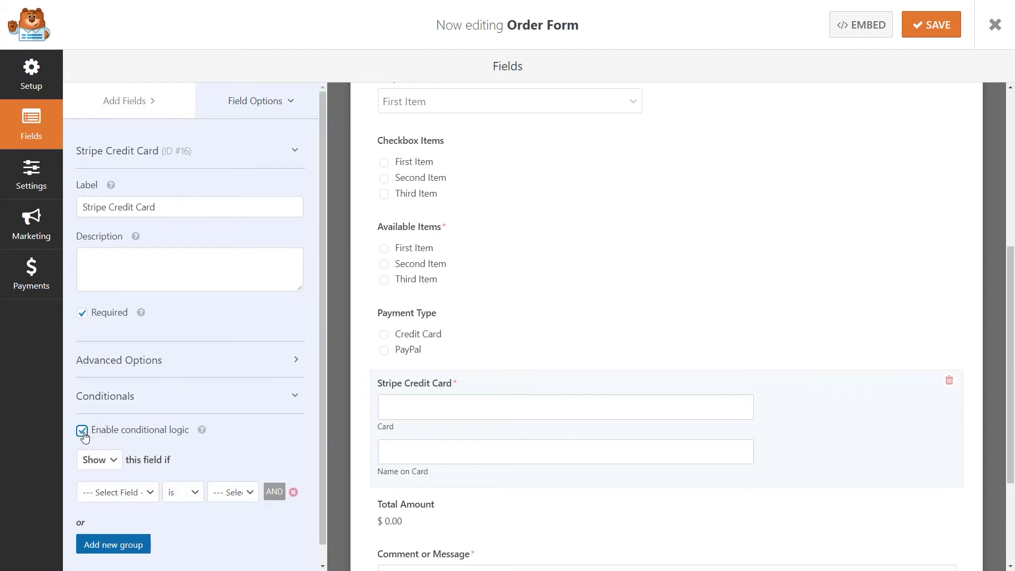
pyautogui.click(136, 493)
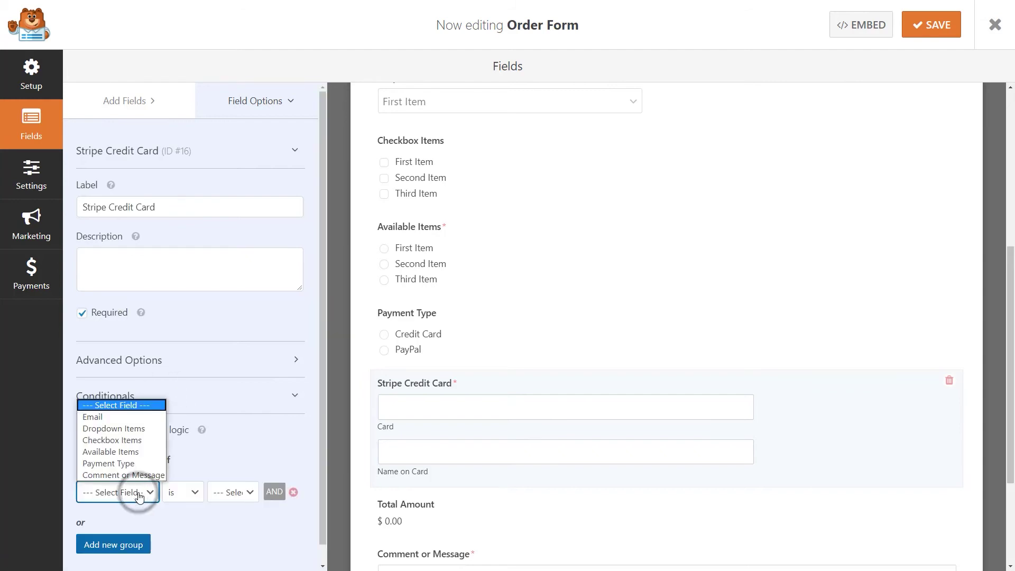
pyautogui.click(137, 463)
pyautogui.click(234, 492)
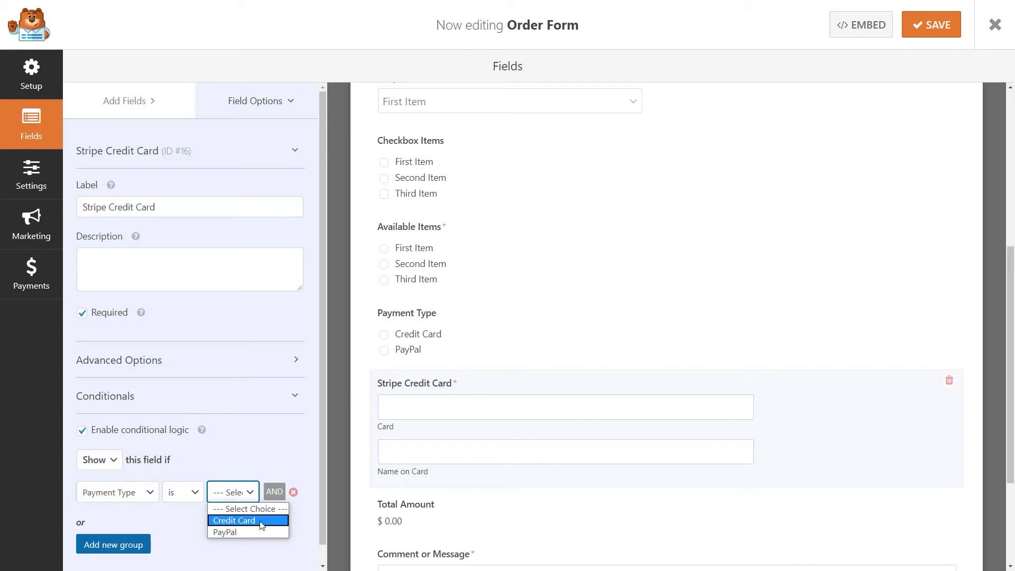
pyautogui.click(234, 520)
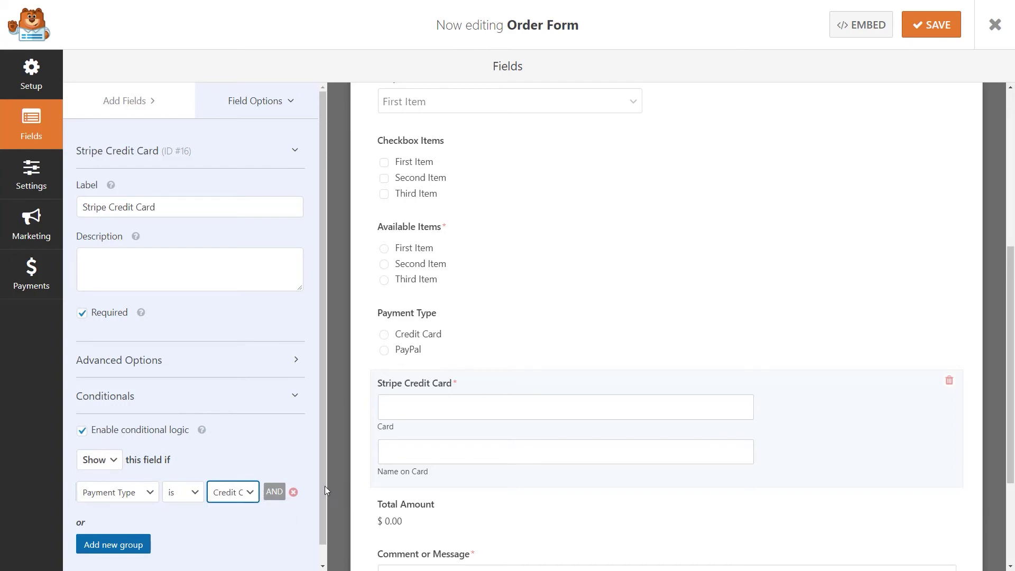
# Delete the Checkbox Items and Dropdown Items fields
pyautogui.click(949, 137)
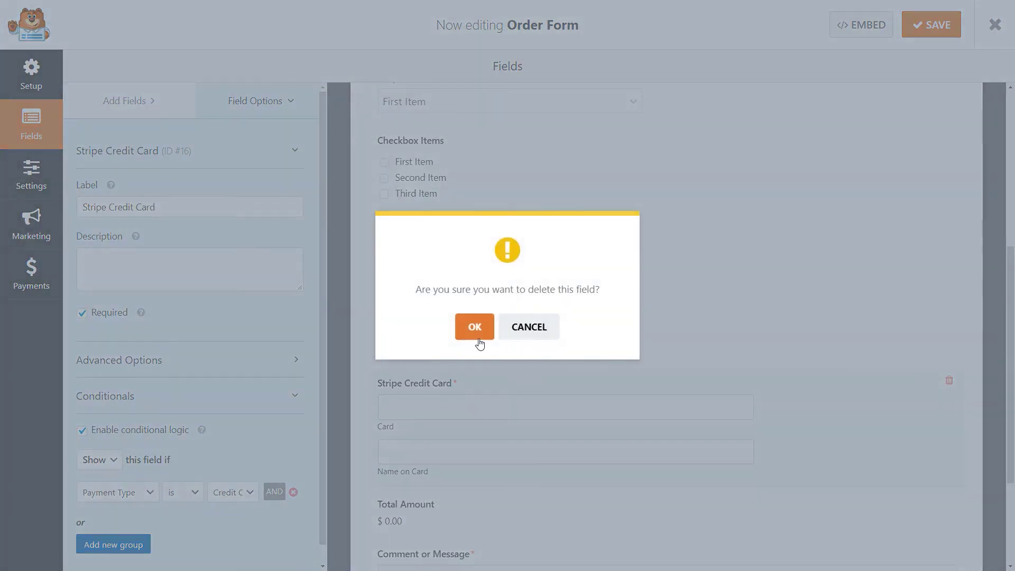
pyautogui.click(476, 328)
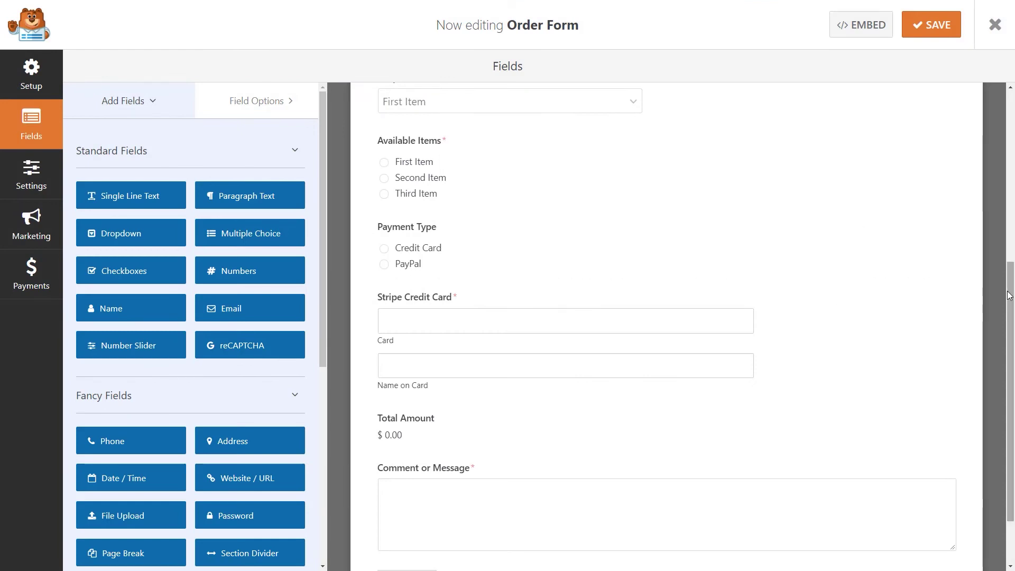
pyautogui.scroll(2, 925, 206)
pyautogui.click(946, 185)
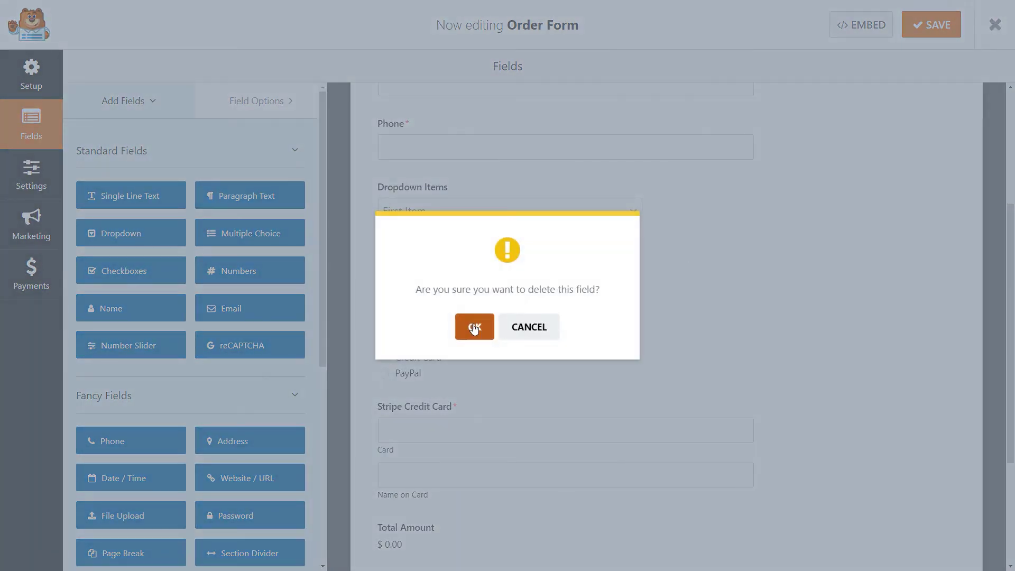
pyautogui.click(472, 325)
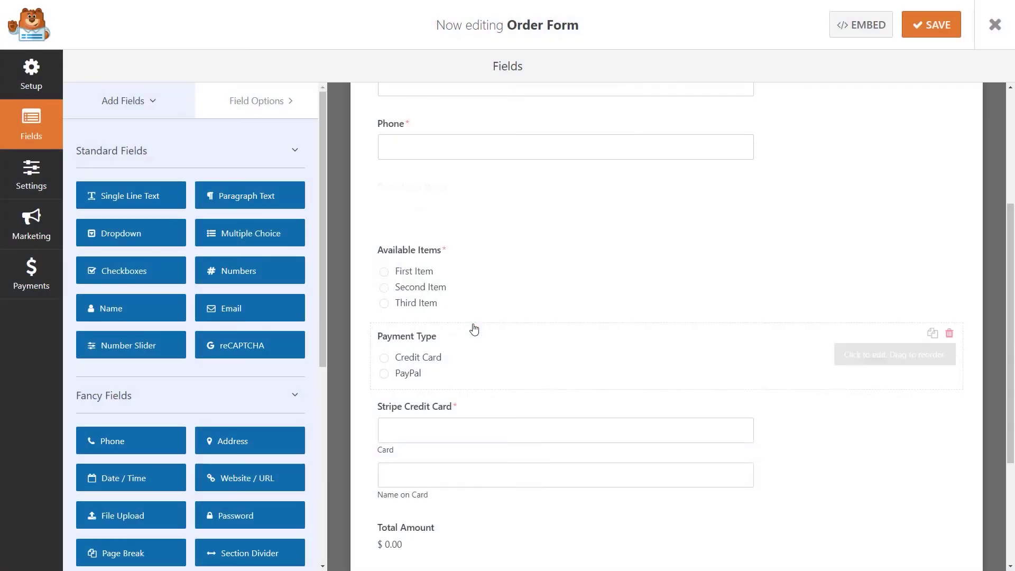
# Enable PayPal Standard, enter the PayPal account e-mail, and set Mode to Test / Sandbox
pyautogui.click(32, 271)
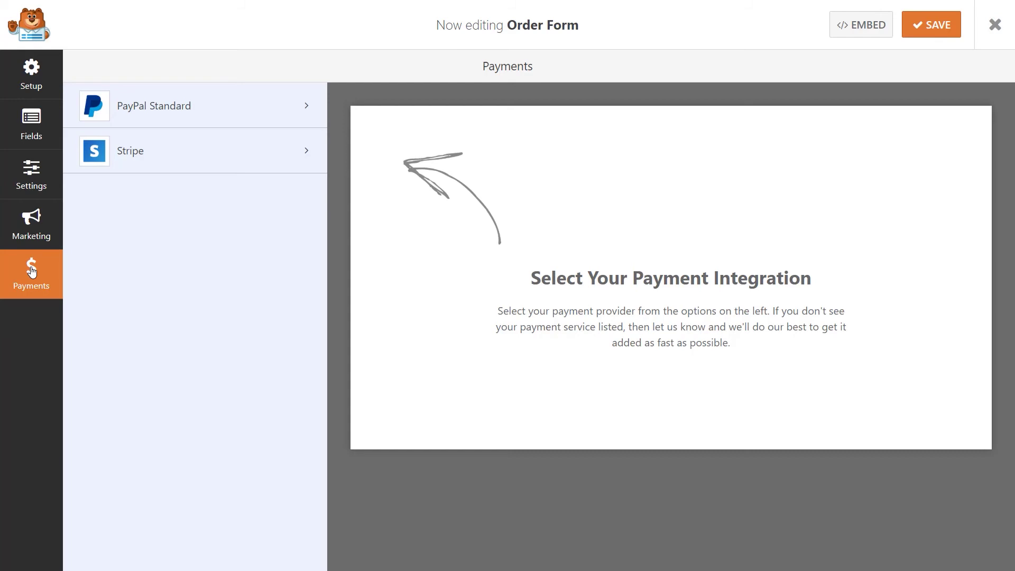
pyautogui.click(194, 108)
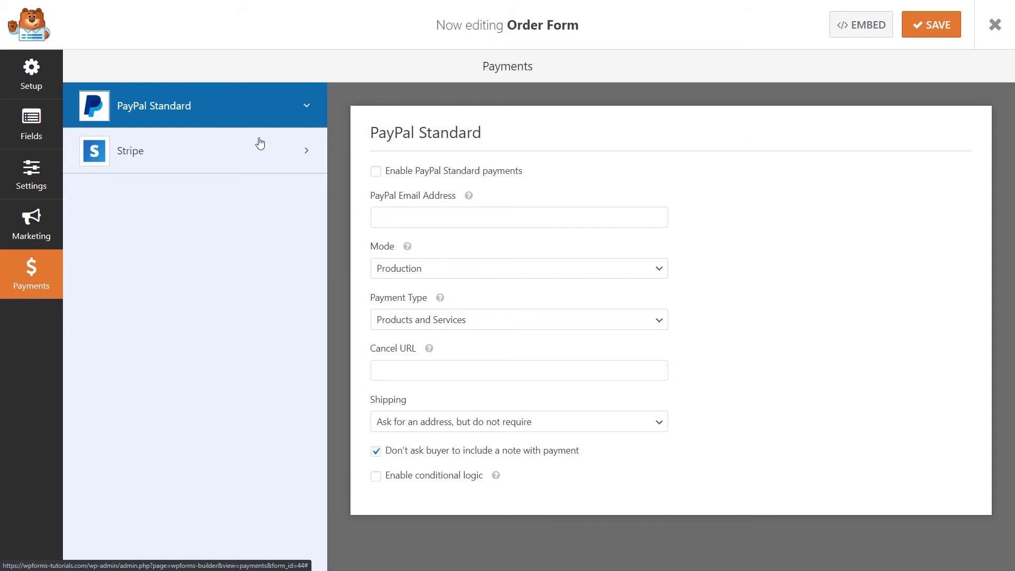
pyautogui.click(376, 171)
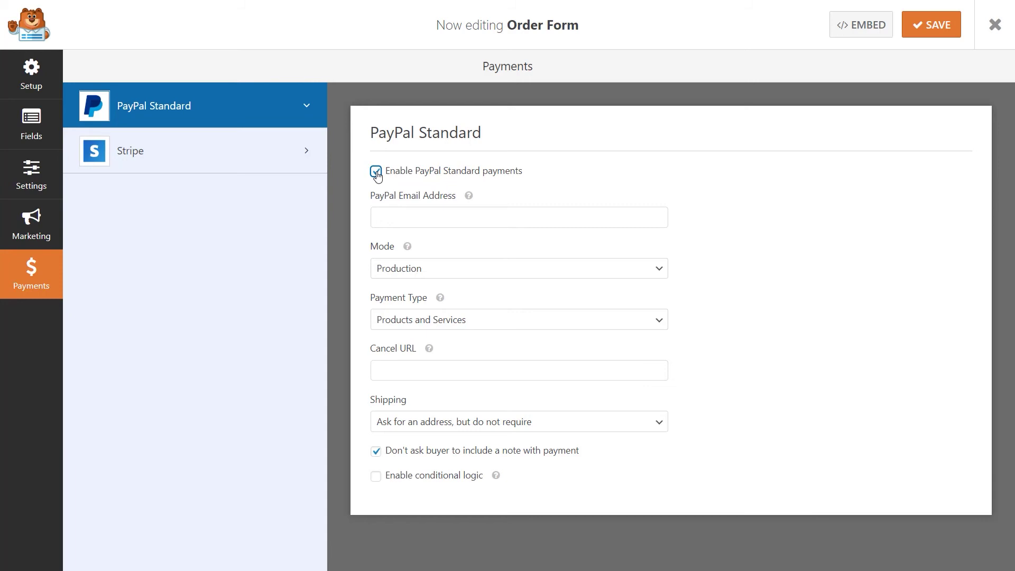
pyautogui.click(400, 224)
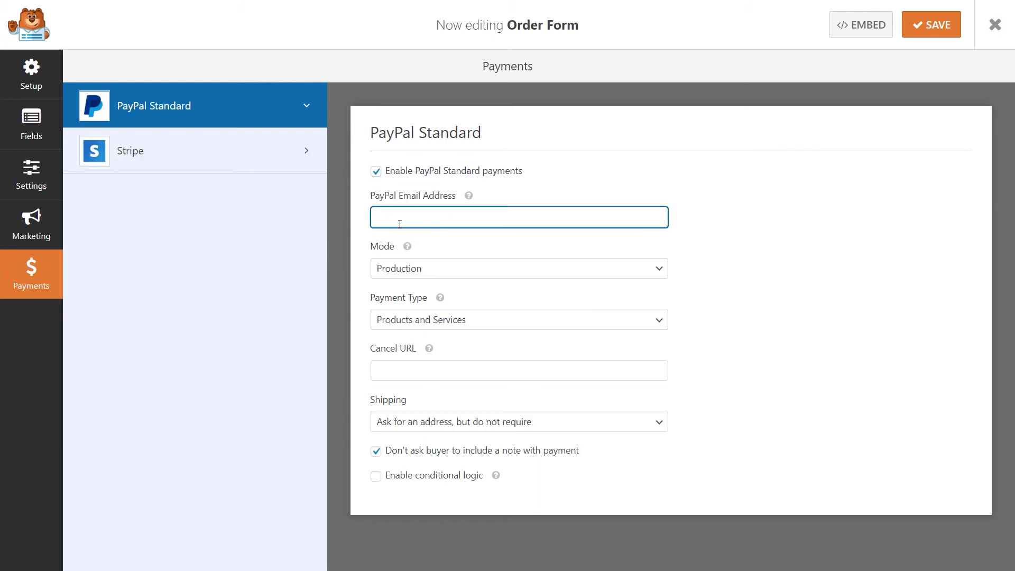
pyautogui.click(471, 269)
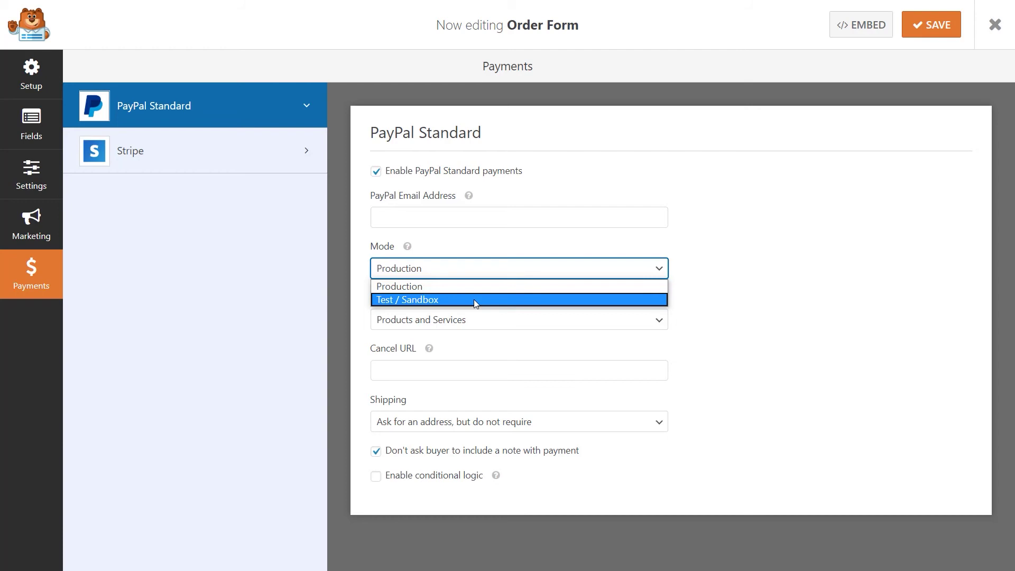
pyautogui.click(474, 299)
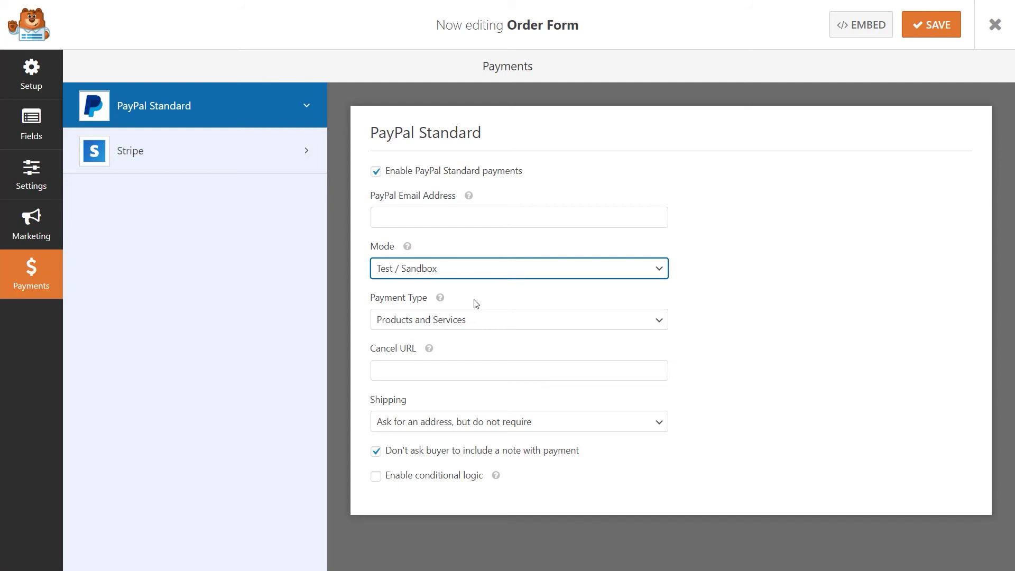
# Keep Products and Services as payment type and an optional shipping address
pyautogui.click(488, 321)
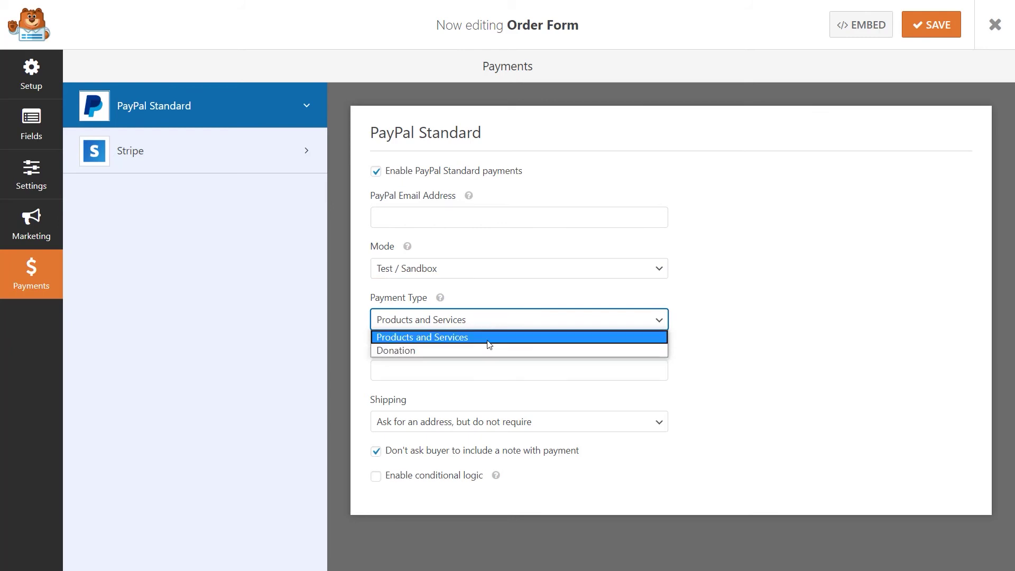
pyautogui.click(489, 338)
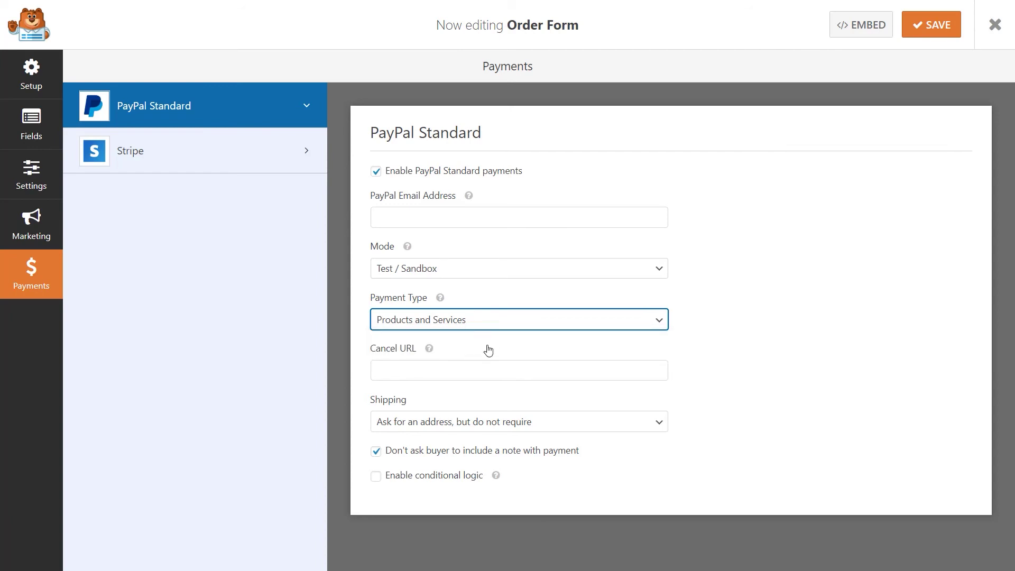
pyautogui.click(511, 425)
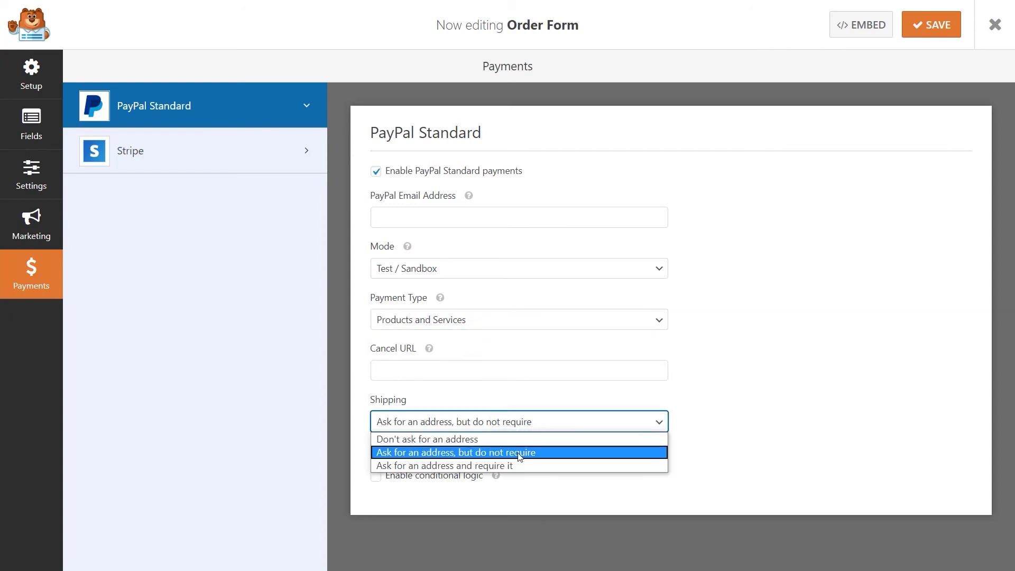
pyautogui.click(549, 494)
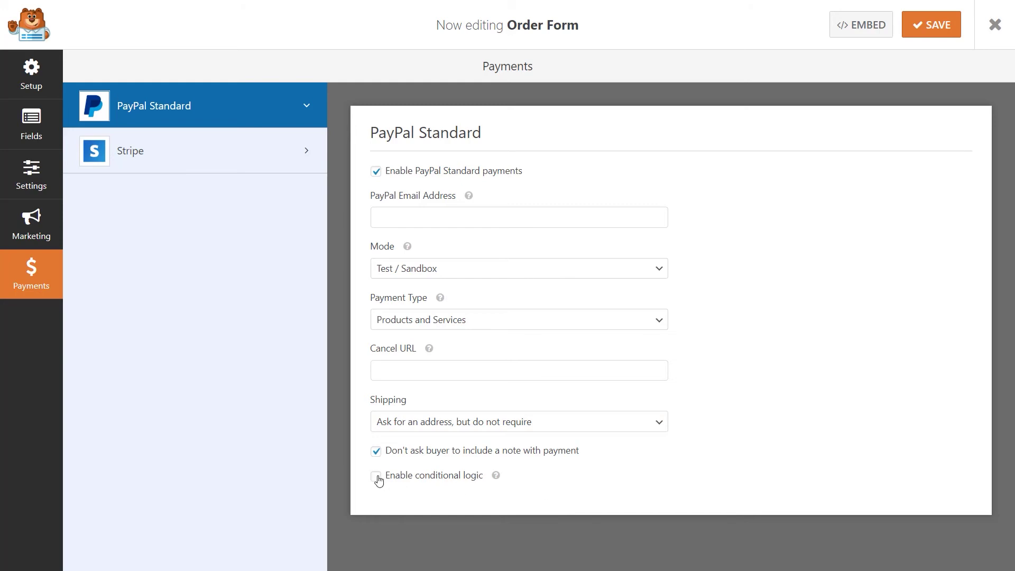
# Process the PayPal charge only when Payment Type is PayPal
pyautogui.click(376, 477)
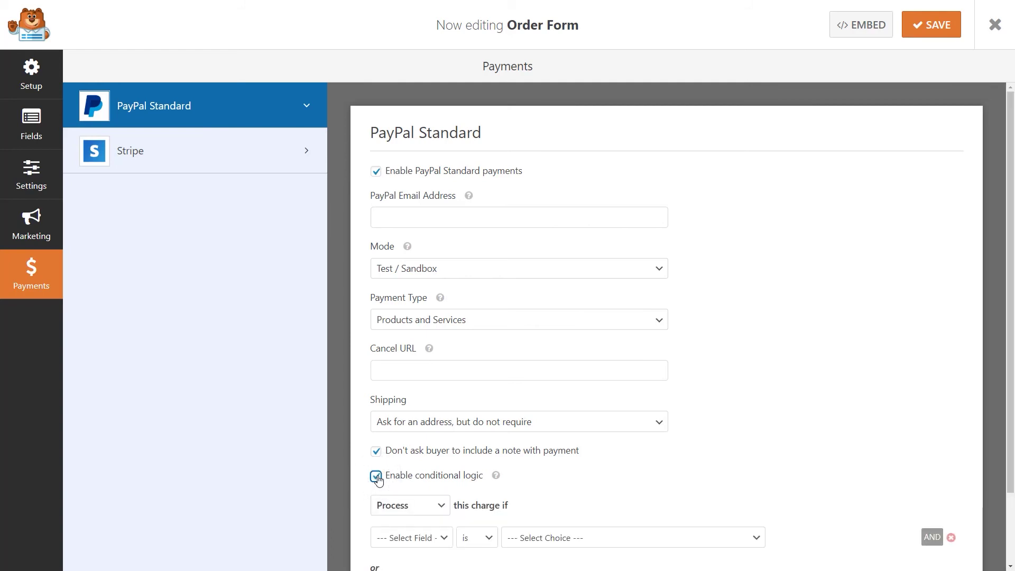
pyautogui.scroll(-2, 378, 476)
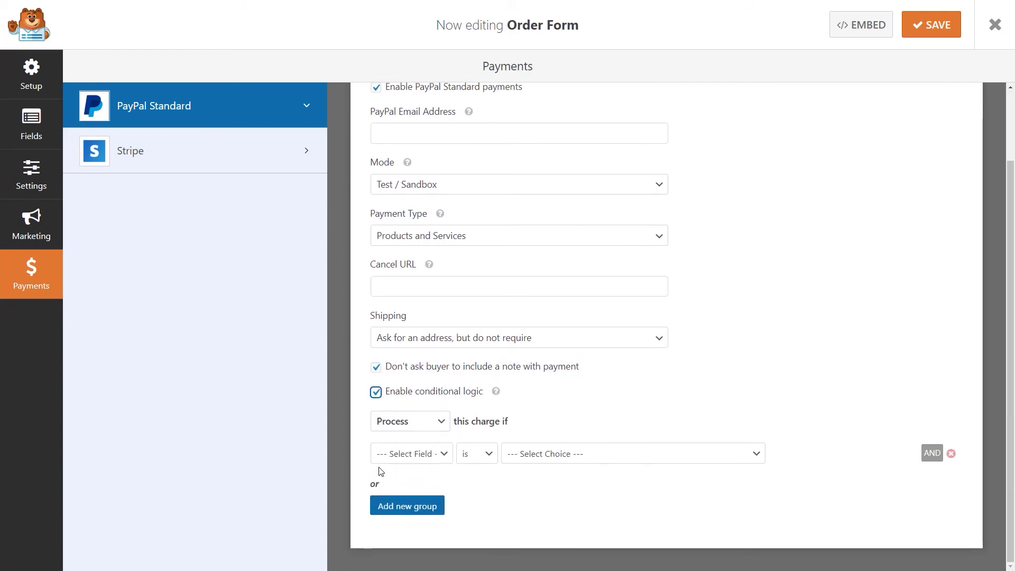
pyautogui.click(441, 454)
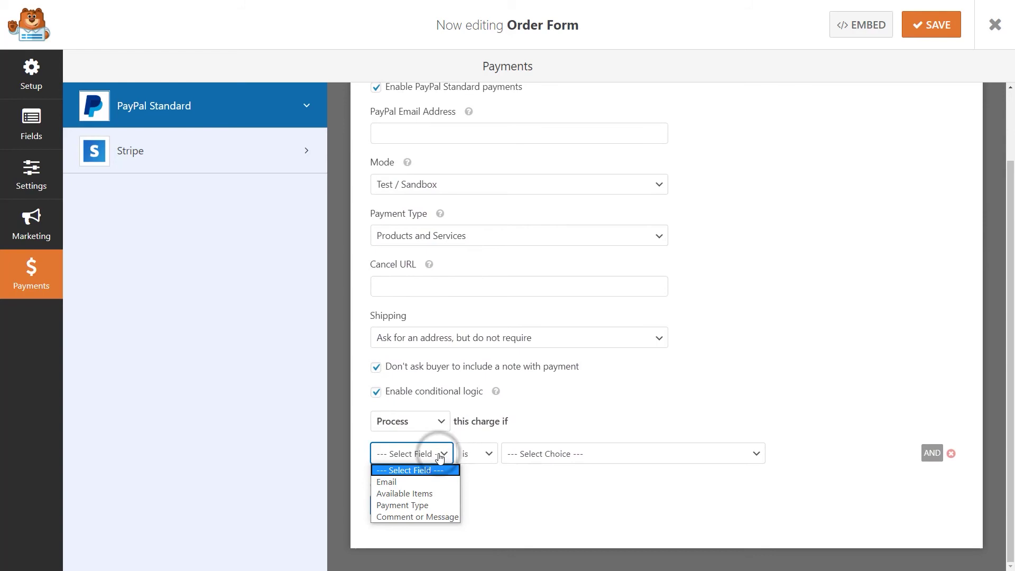
pyautogui.click(428, 505)
pyautogui.click(564, 453)
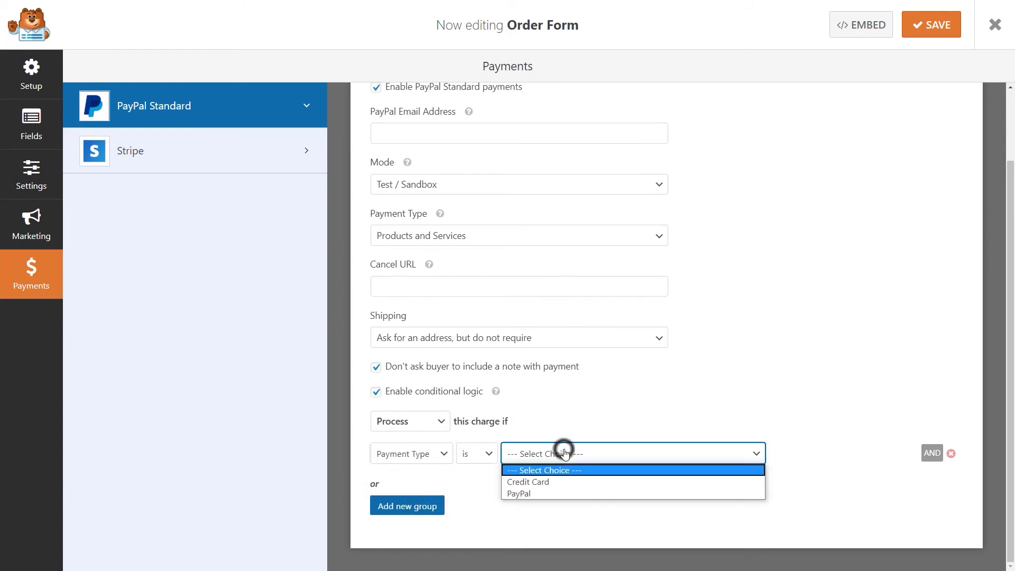
pyautogui.click(550, 494)
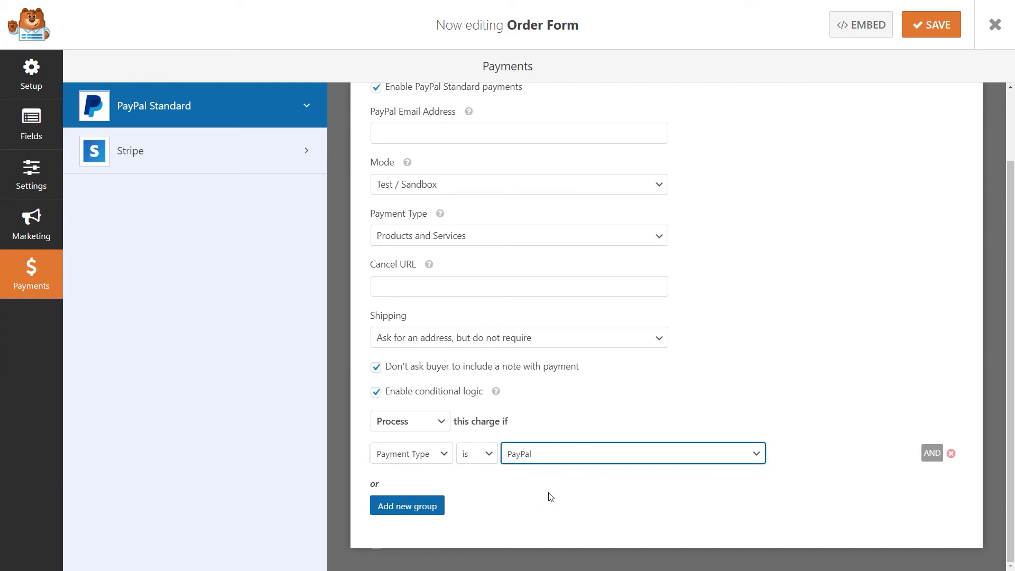
pyautogui.click(164, 153)
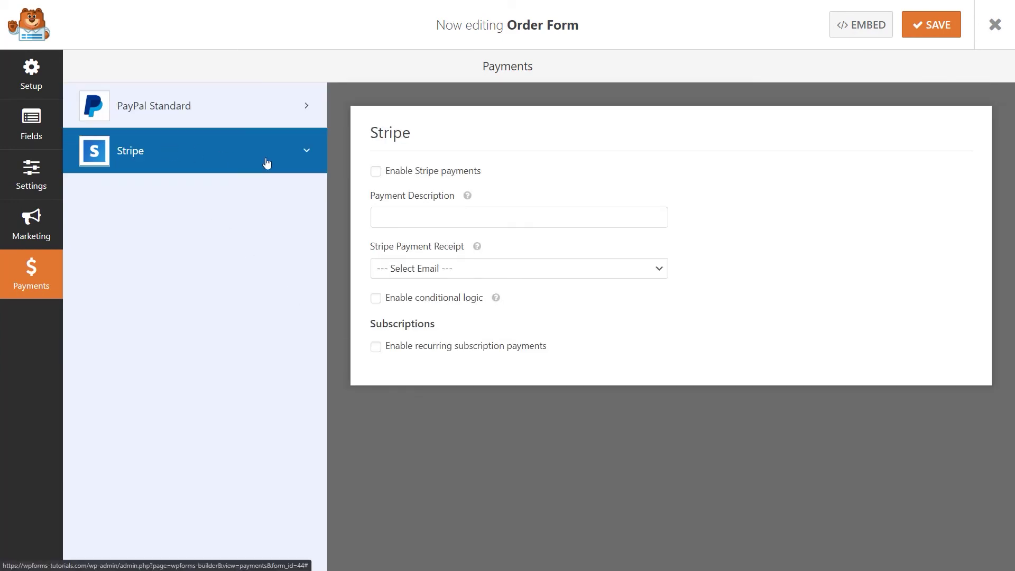
# Enable Stripe payments with description 'Order Form' and receipts sent to the Email field
pyautogui.click(376, 171)
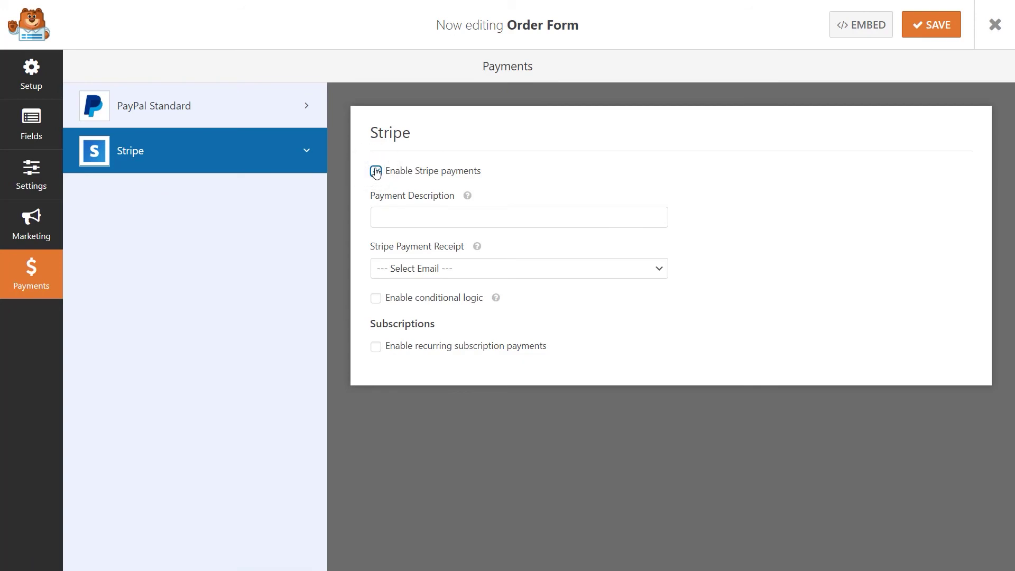
pyautogui.click(409, 216)
pyautogui.write('Order')
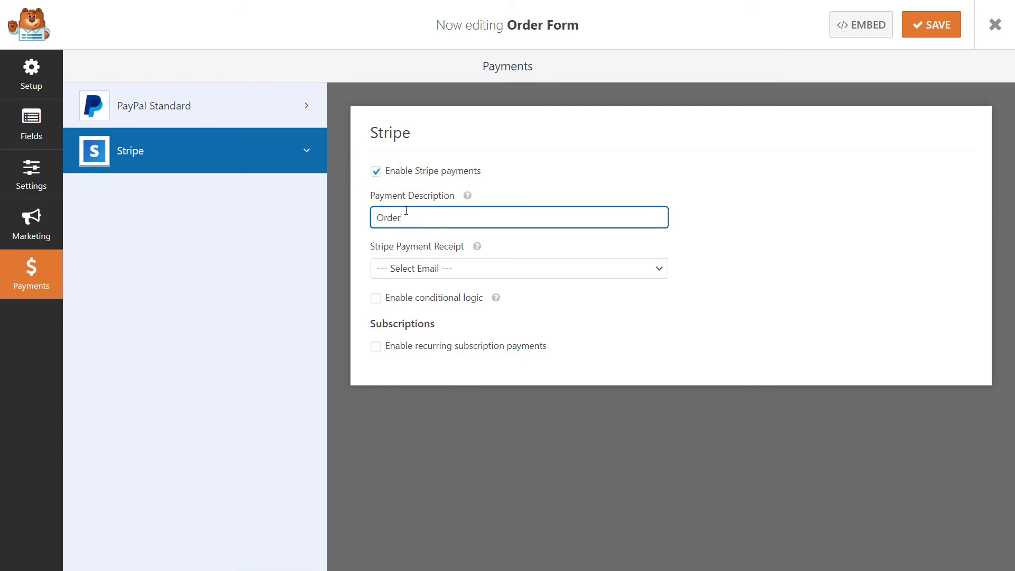
pyautogui.write(' Form')
pyautogui.click(443, 271)
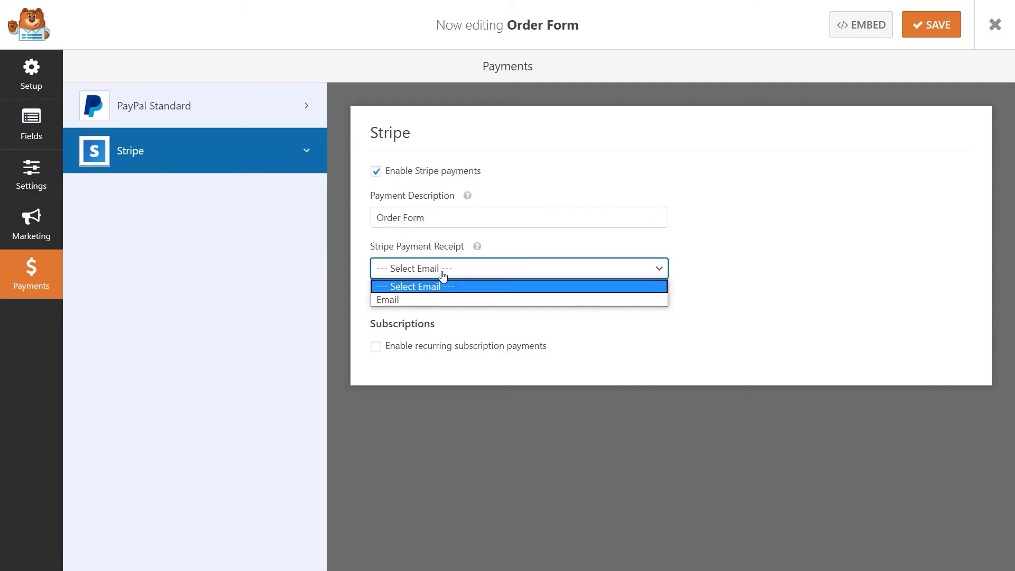
pyautogui.click(443, 300)
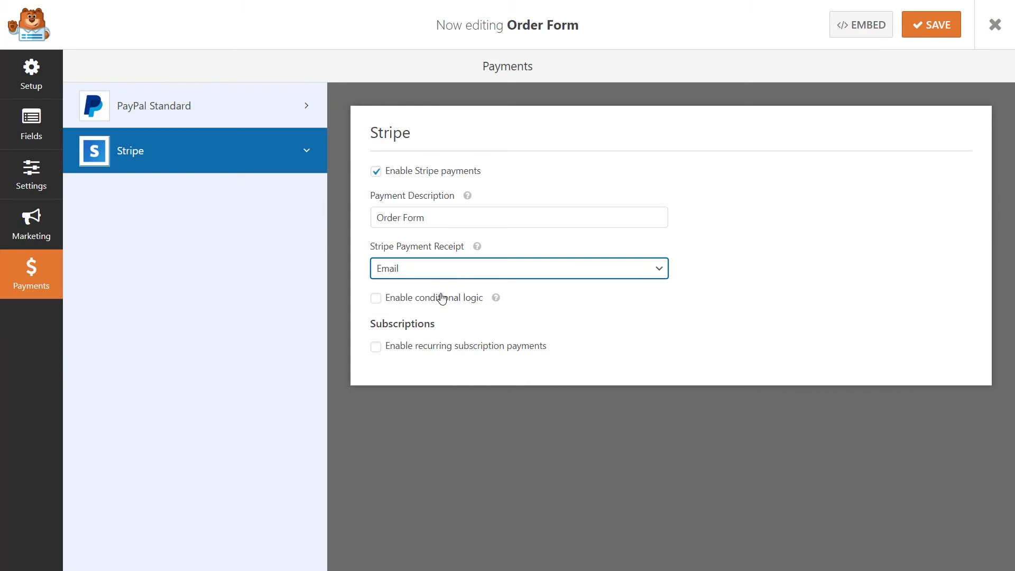
# Process the Stripe charge only when Payment Type is Credit Card
pyautogui.click(375, 299)
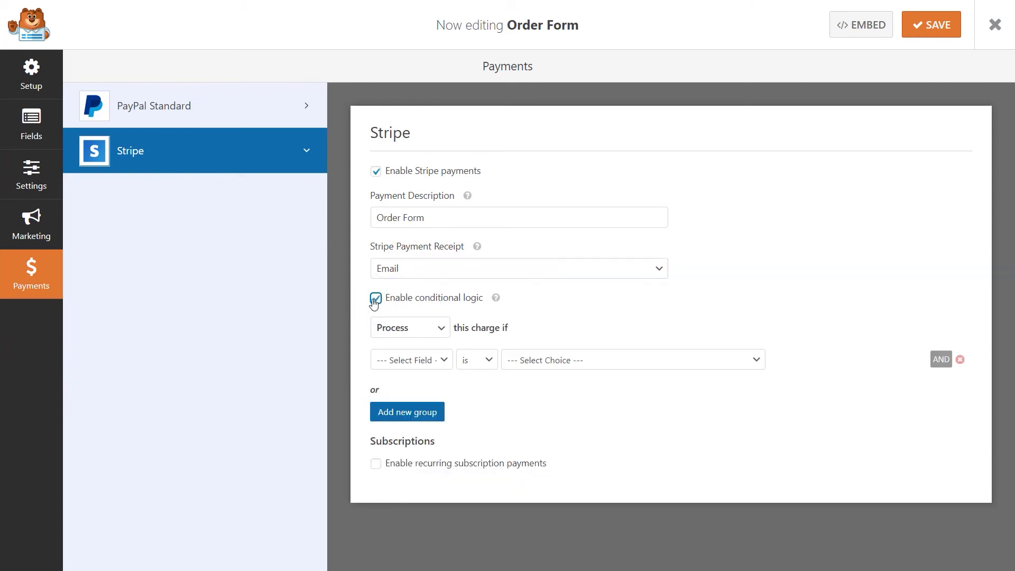
pyautogui.click(424, 360)
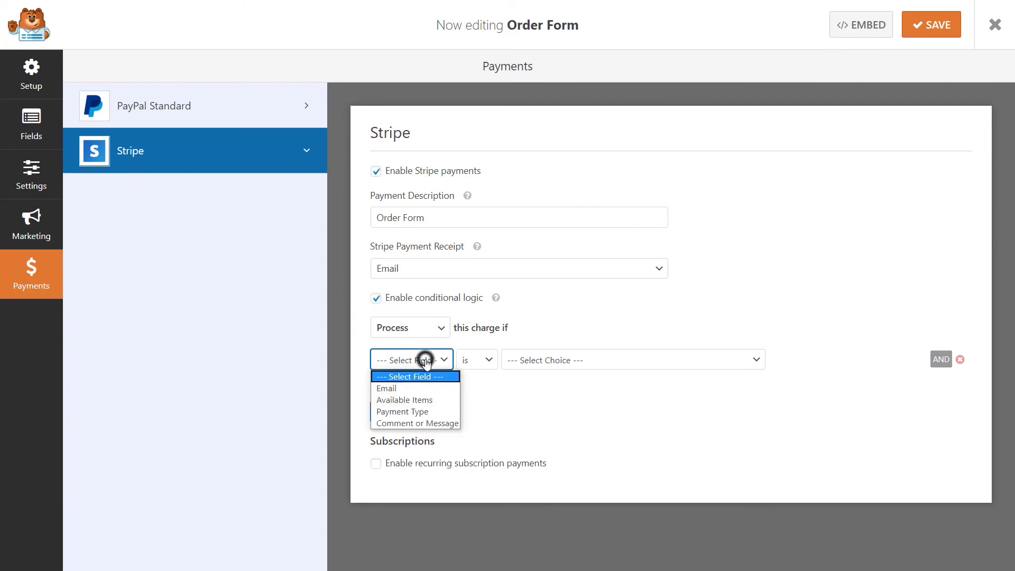
pyautogui.click(431, 413)
pyautogui.click(535, 360)
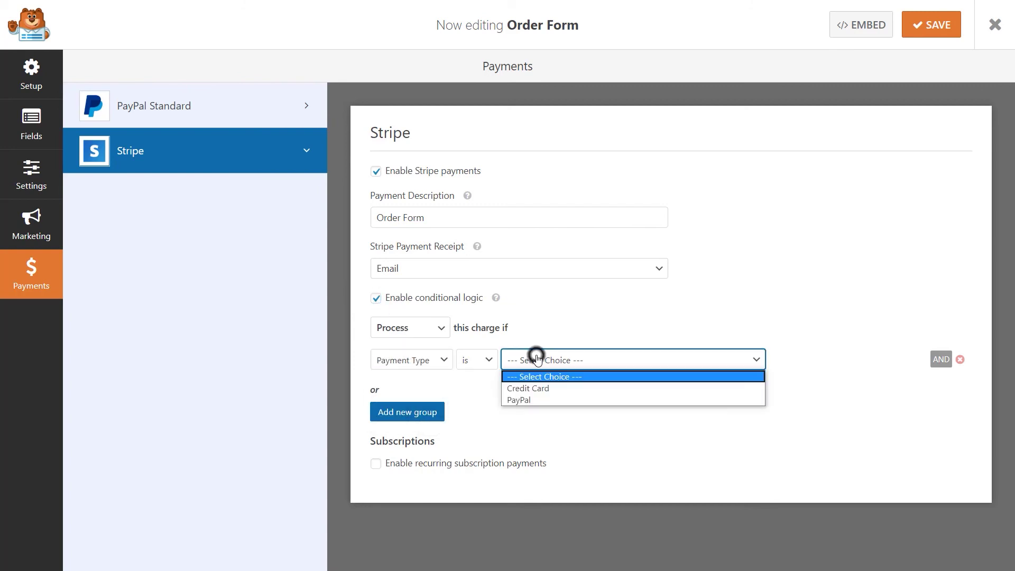
pyautogui.click(552, 390)
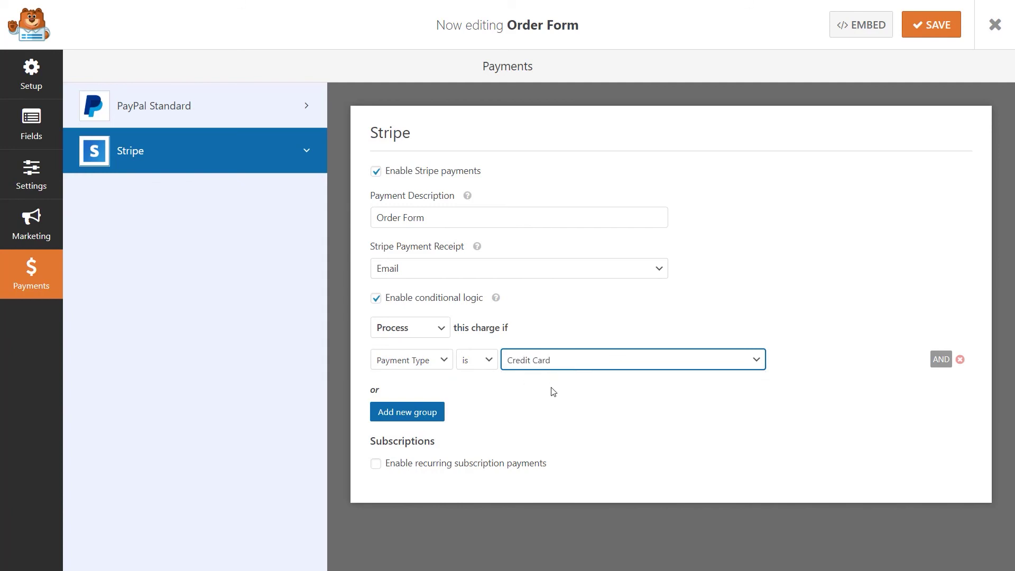
# Enable a yearly Stripe subscription plan 'Order Form' using Email as customer email, and save
pyautogui.click(376, 469)
pyautogui.scroll(-3, 373, 465)
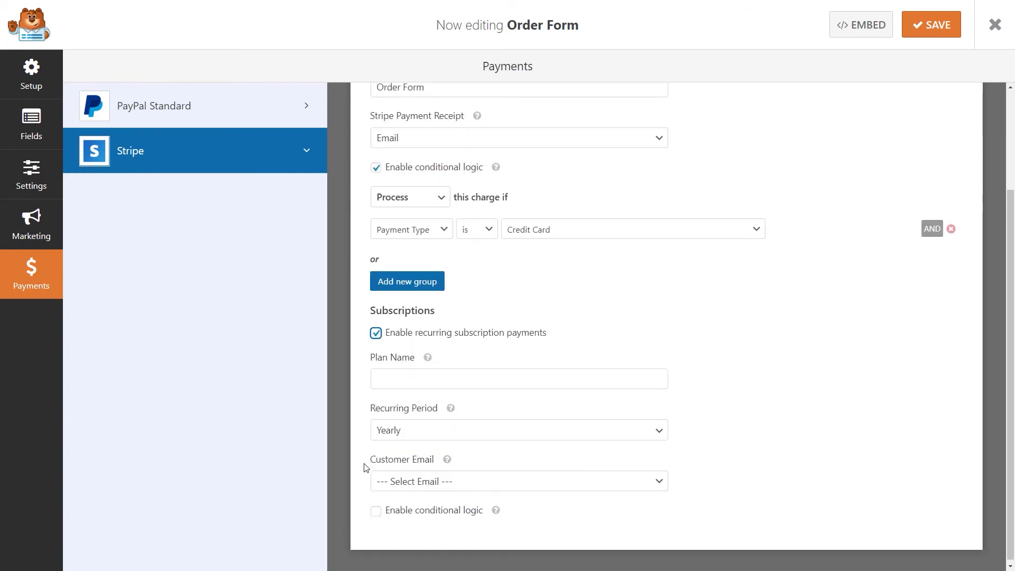
pyautogui.click(426, 380)
pyautogui.write('Or')
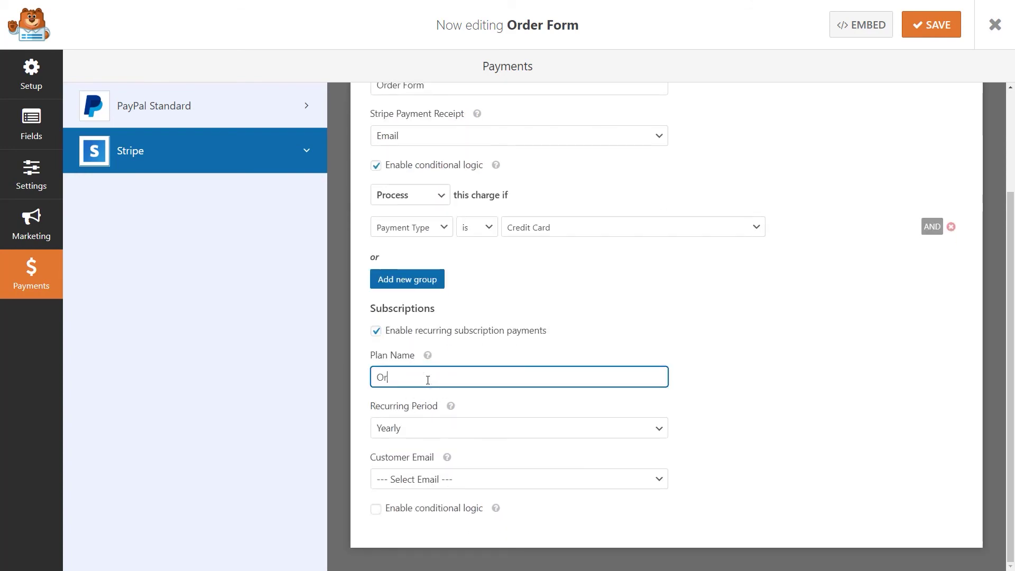
pyautogui.write('der Form')
pyautogui.click(452, 427)
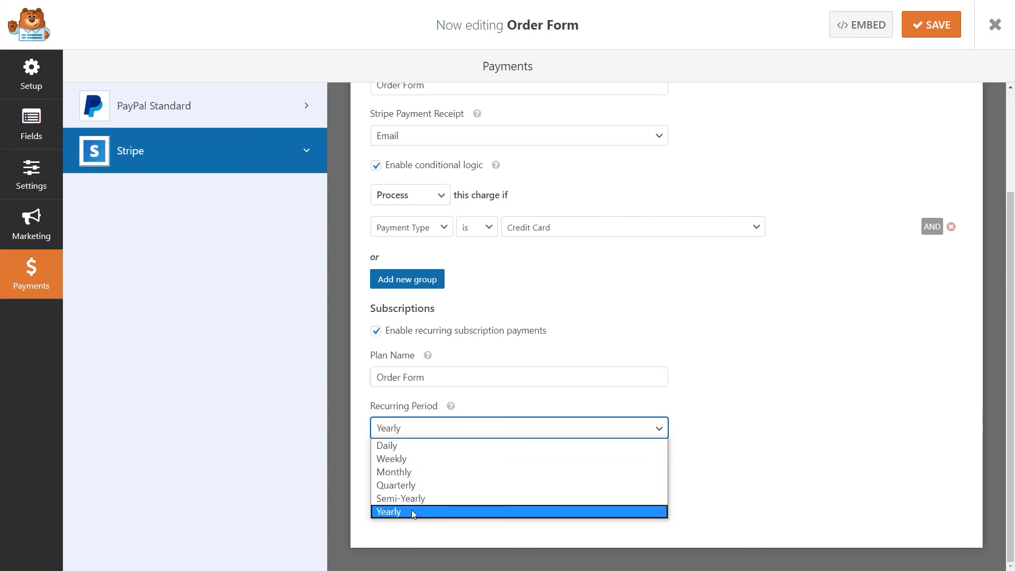
pyautogui.click(413, 512)
pyautogui.click(461, 480)
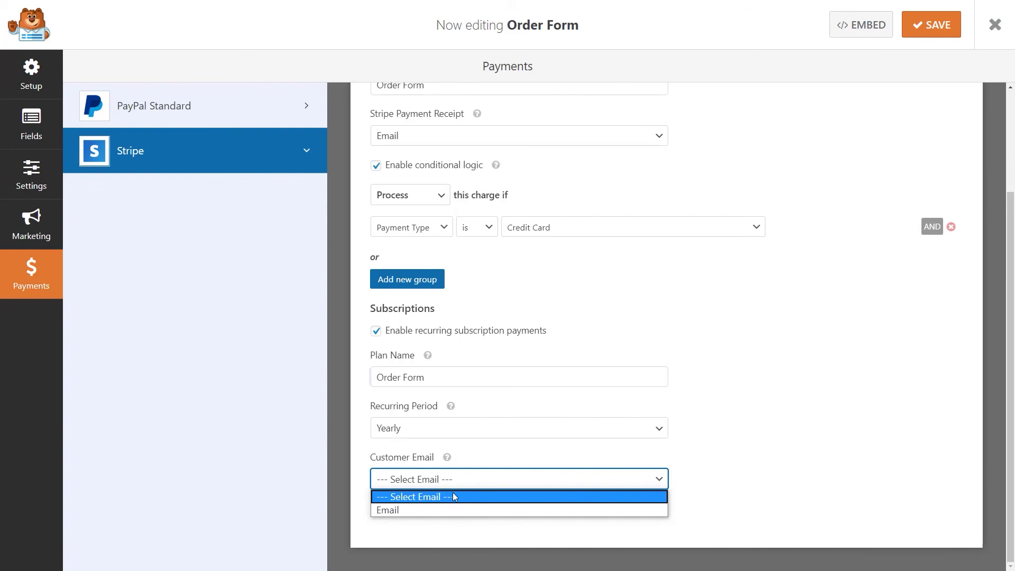
pyautogui.click(444, 511)
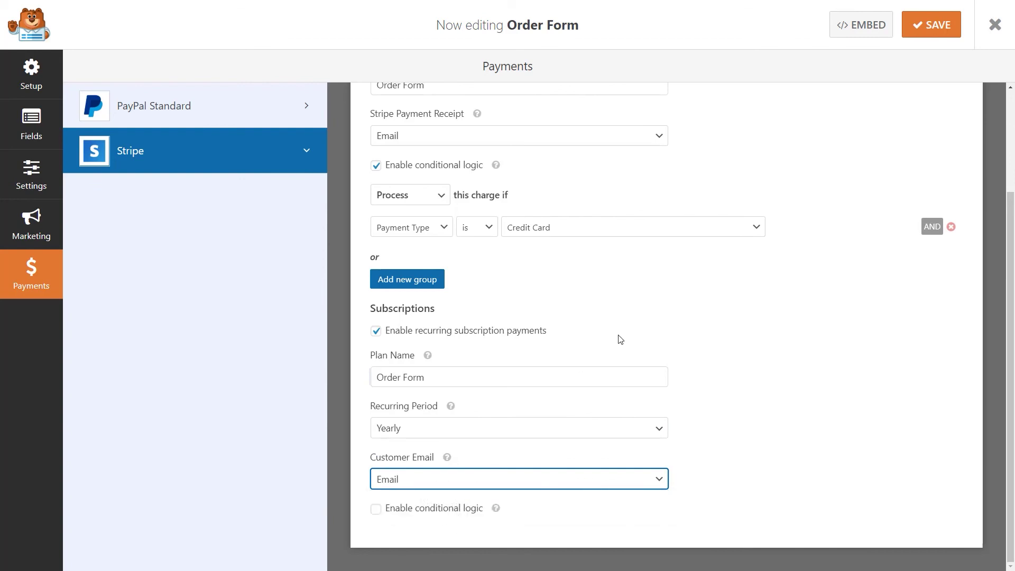
pyautogui.click(921, 32)
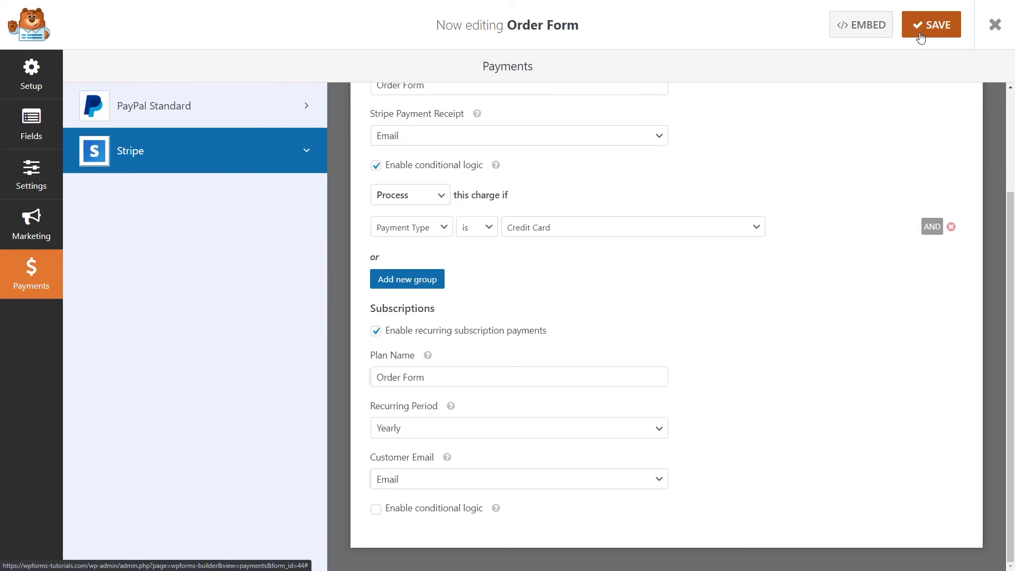
pyautogui.click(997, 26)
# Create a new WordPress page titled 'Order Form'
pyautogui.moveTo(64, 115)
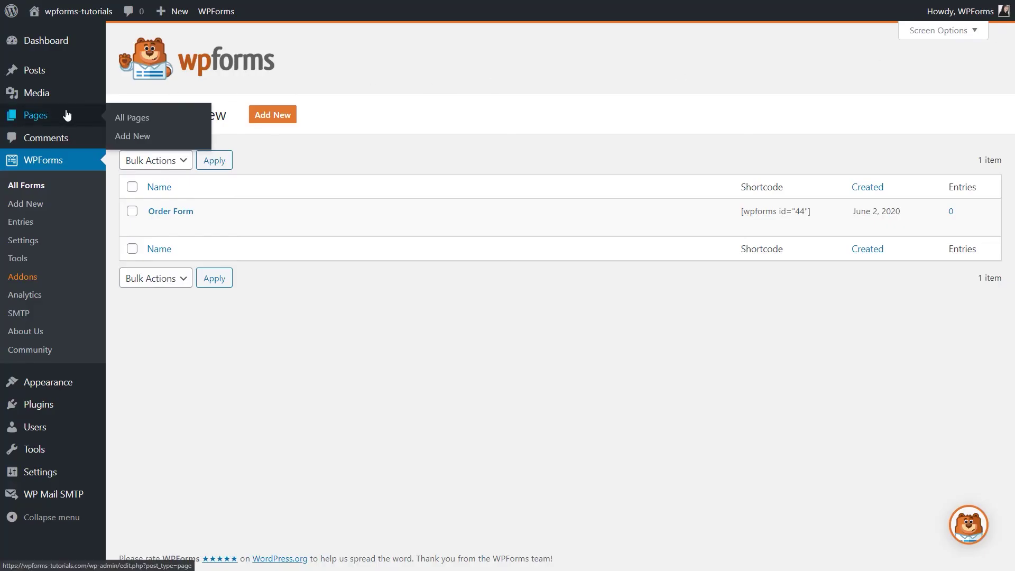
pyautogui.click(132, 137)
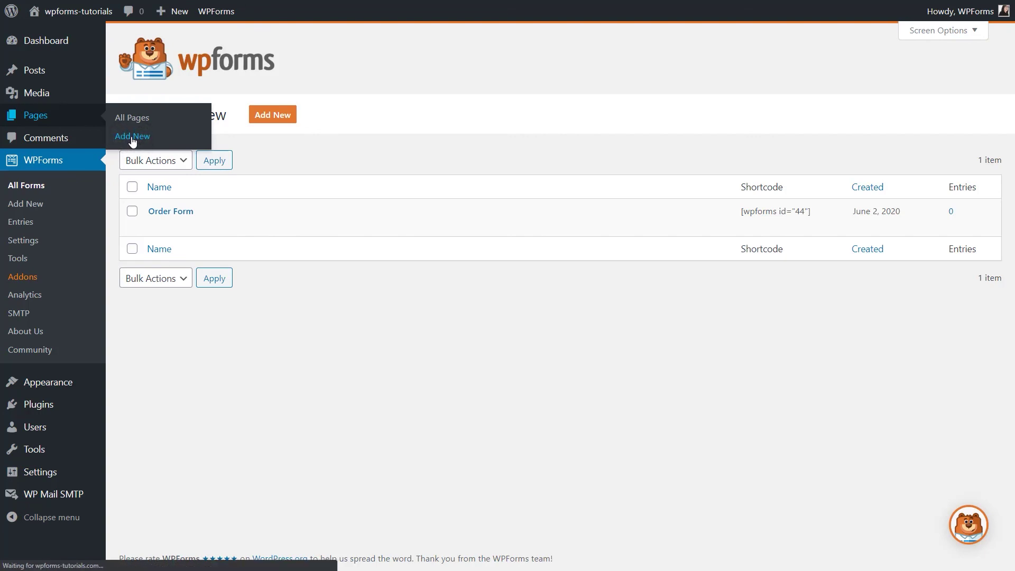
pyautogui.write('Or')
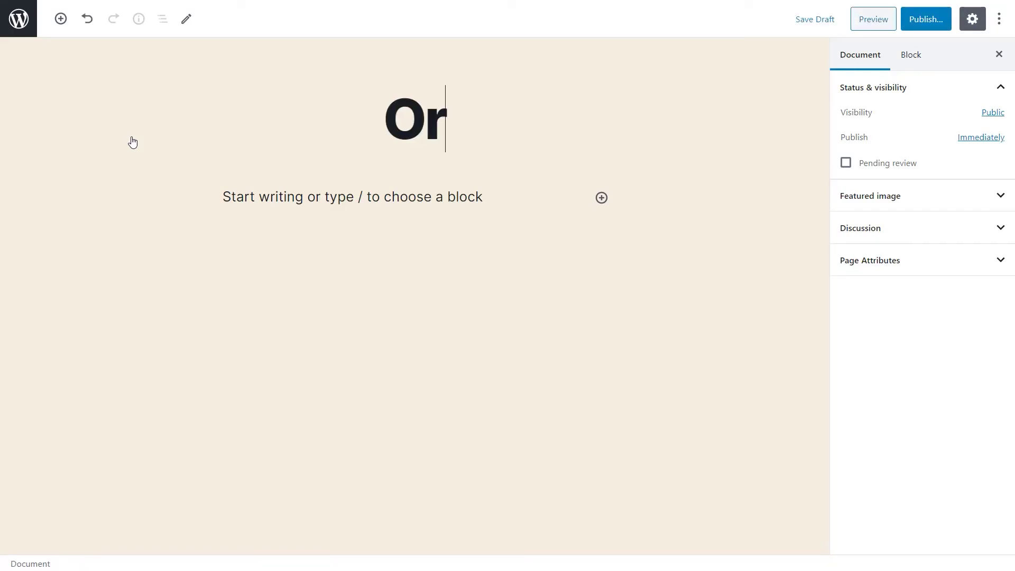
pyautogui.write('der Form')
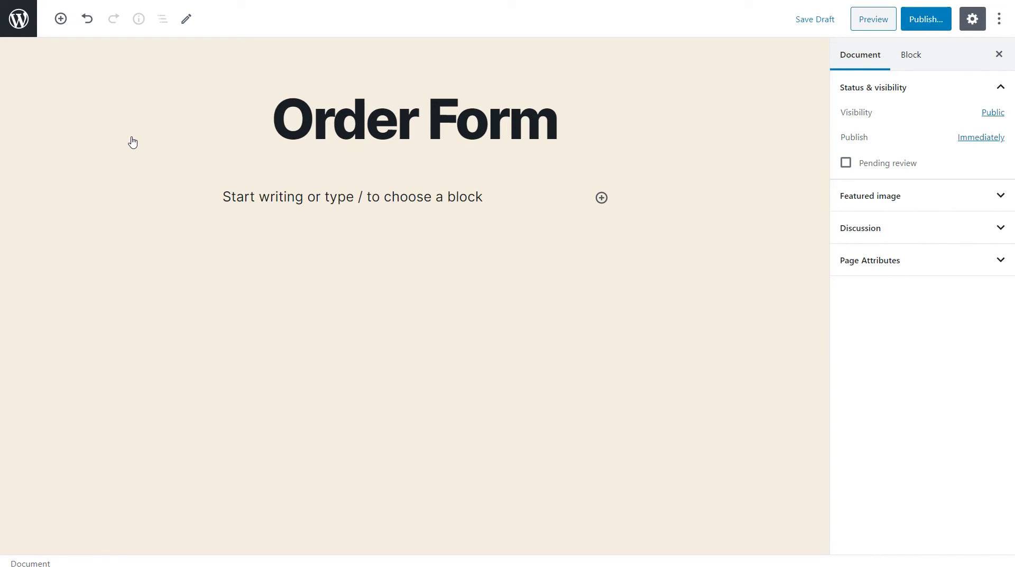
# Insert a WPForms block into the page and embed the Order Form
pyautogui.click(602, 197)
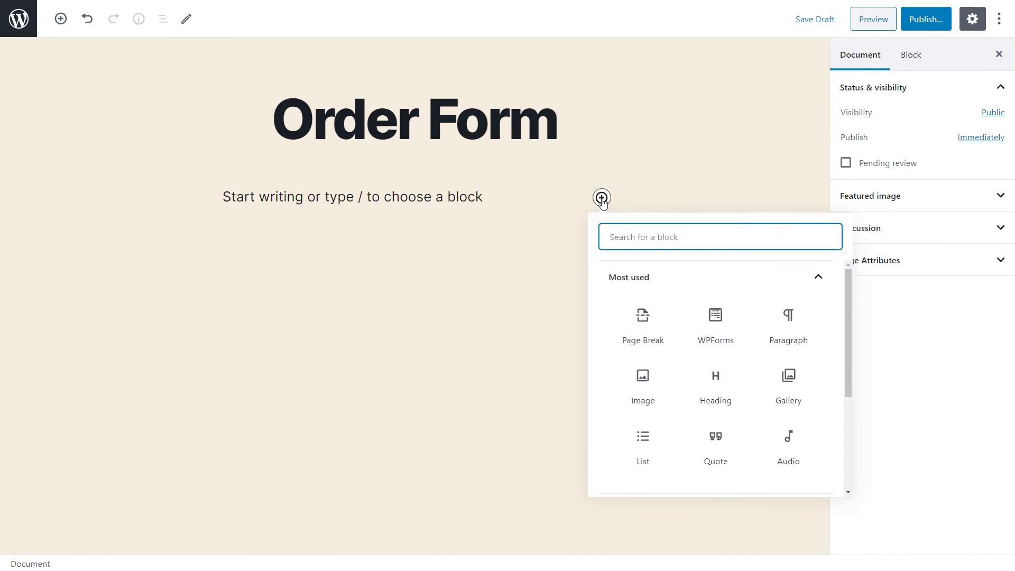
pyautogui.click(808, 267)
pyautogui.moveTo(846, 280); pyautogui.dragTo(841, 394)
pyautogui.click(813, 442)
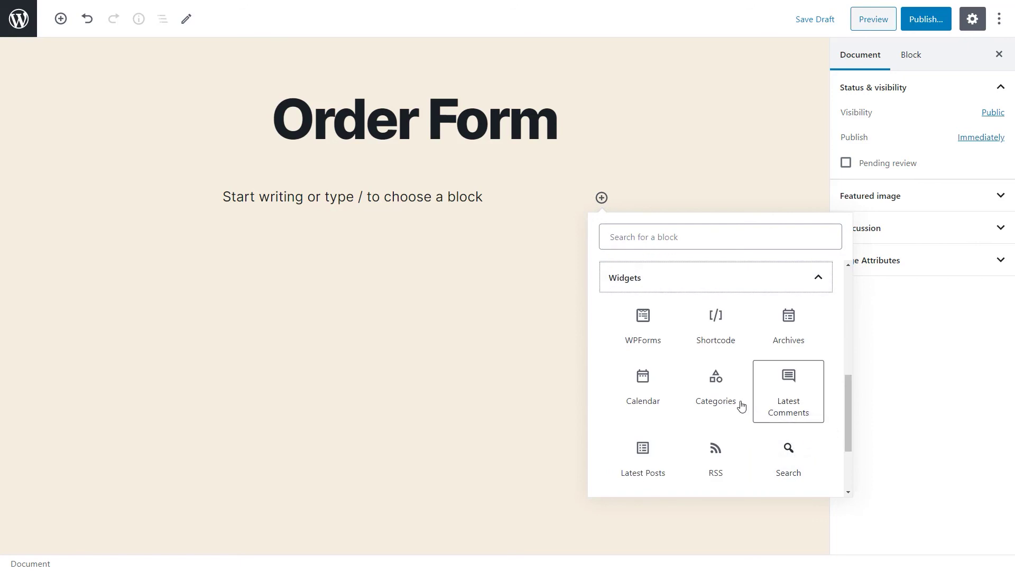
pyautogui.click(714, 231)
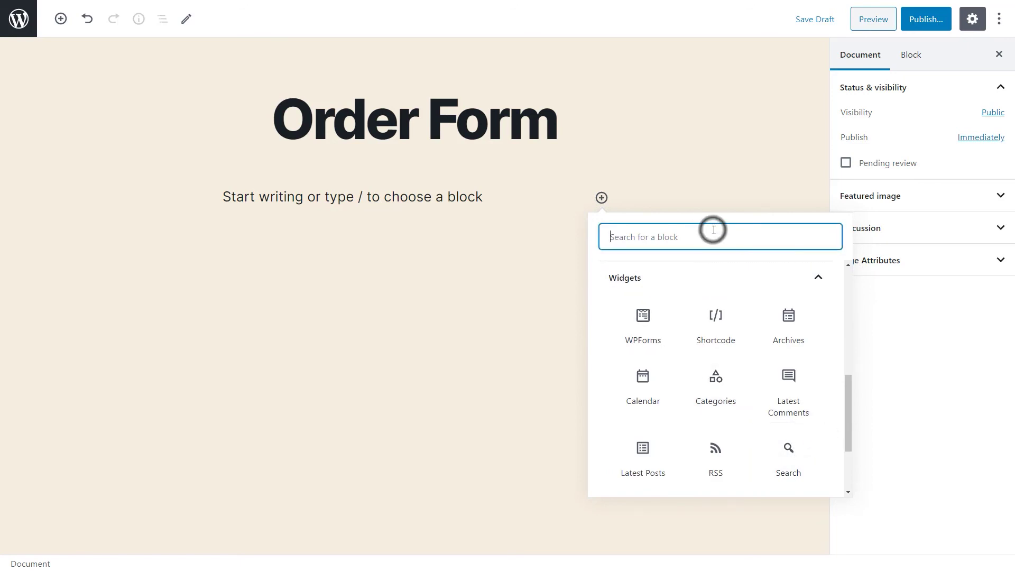
pyautogui.write('wpforms')
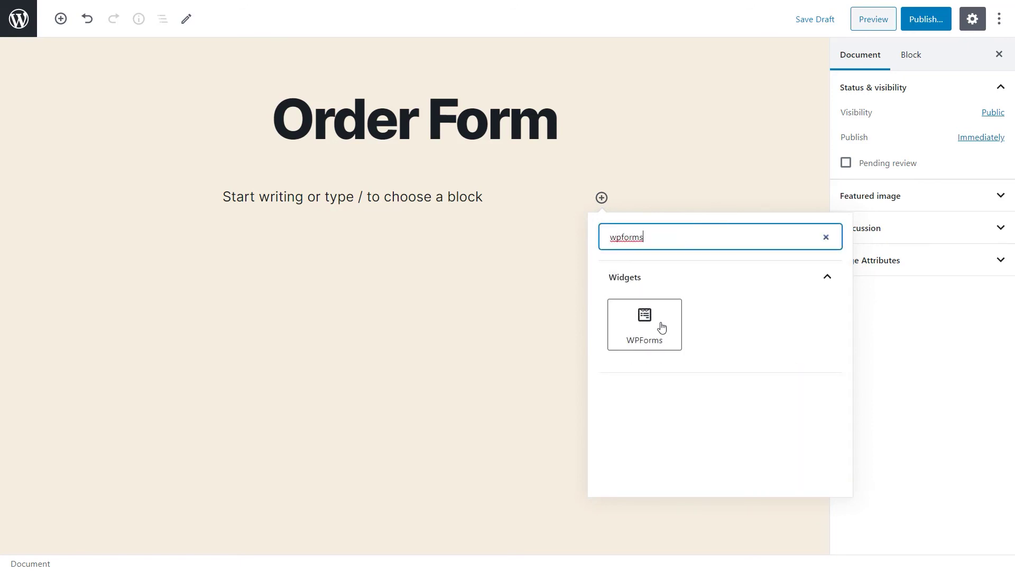
pyautogui.click(661, 325)
pyautogui.click(535, 315)
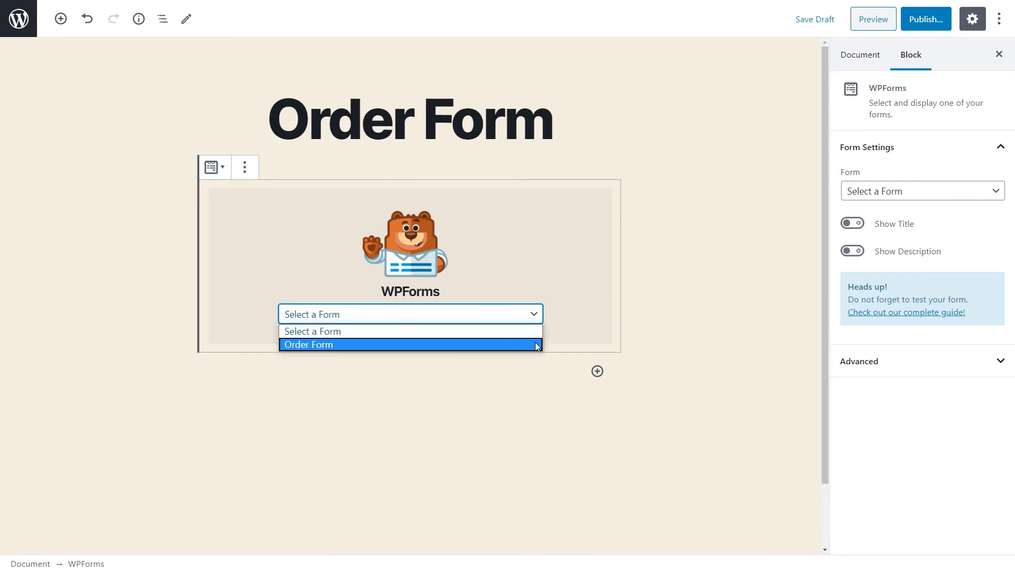
pyautogui.click(535, 342)
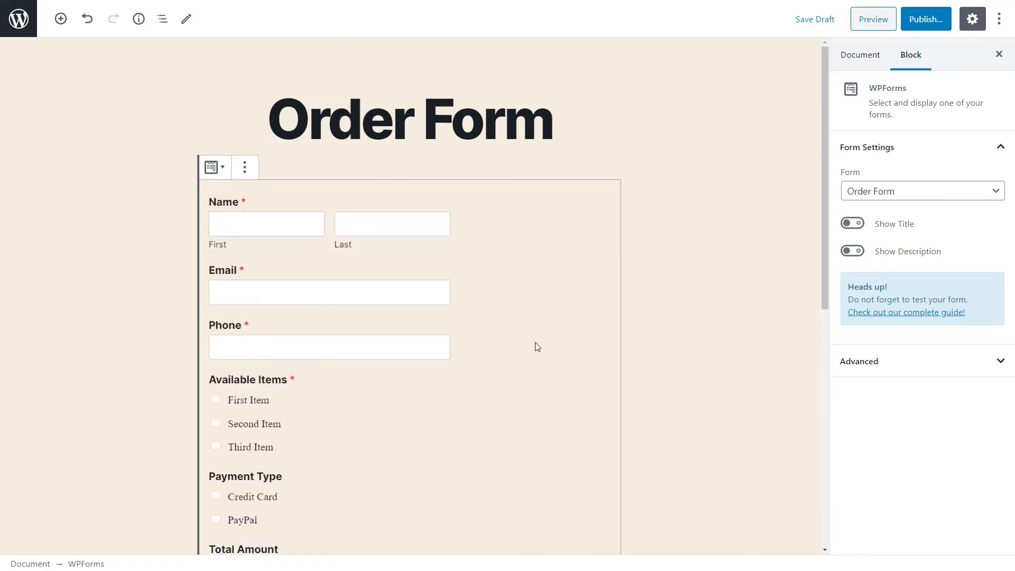
# Publish the page and submit a test order on the live form
pyautogui.click(928, 21)
pyautogui.click(938, 20)
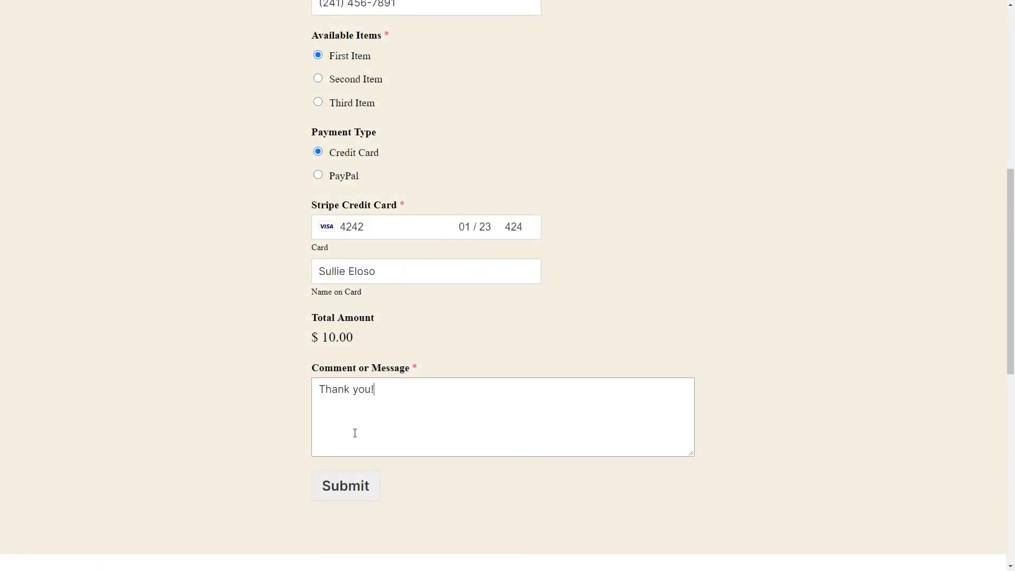
pyautogui.click(351, 482)
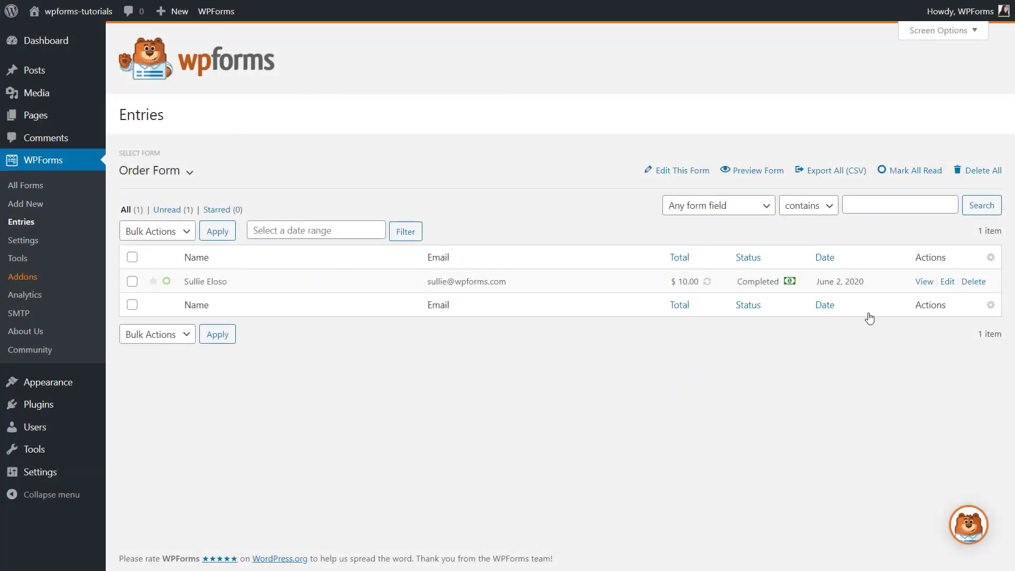
# Open the new test entry's details showing the completed $10.00 yearly Stripe payment
pyautogui.click(923, 281)
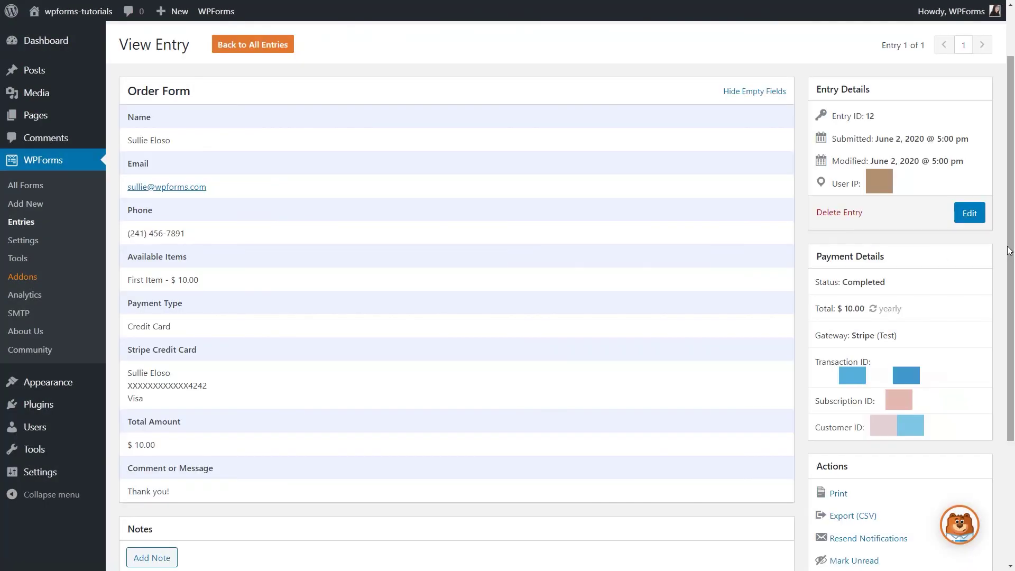